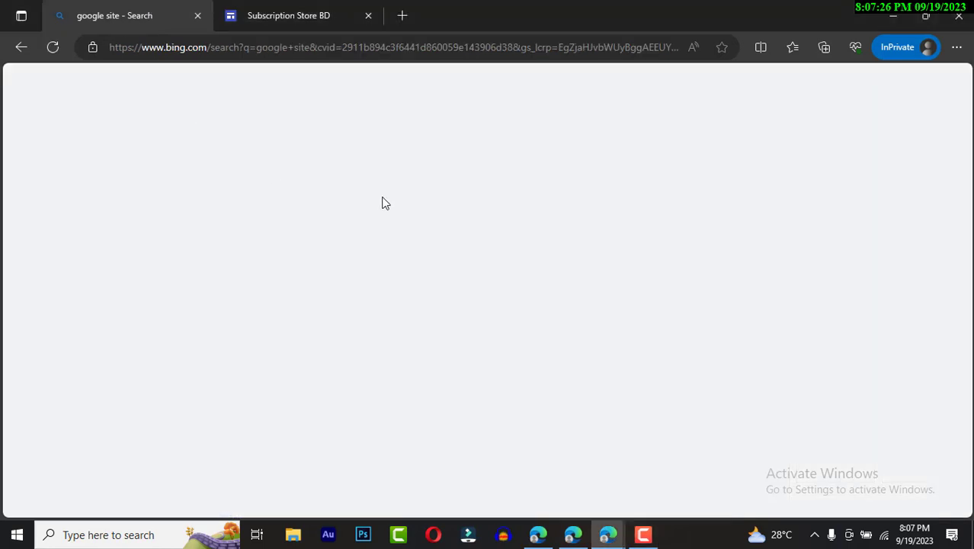
# Switch to the Subscription Store BD site in Google Sites and start the custom domain setup from its settings.
pyautogui.click(293, 15)
pyautogui.scroll(5, 573, 285)
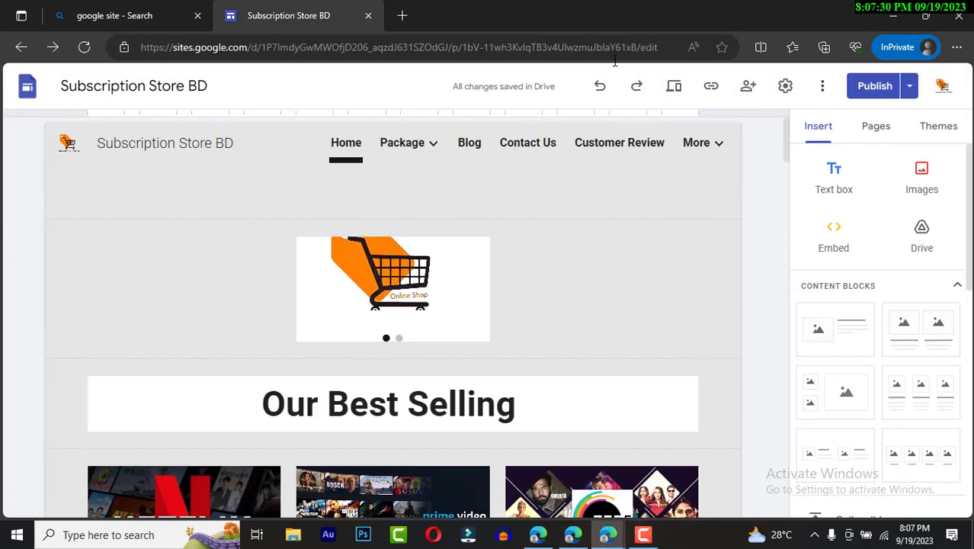
pyautogui.click(785, 87)
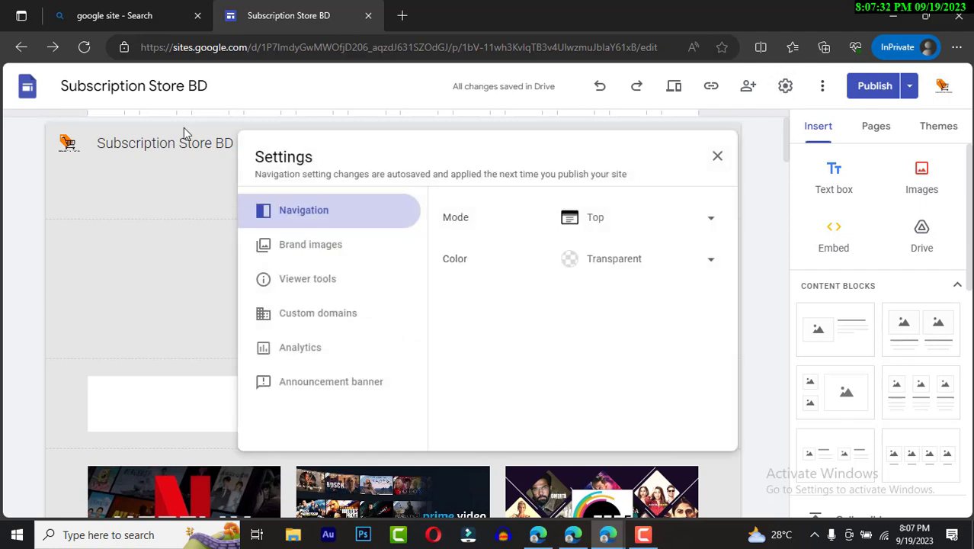
pyautogui.click(316, 320)
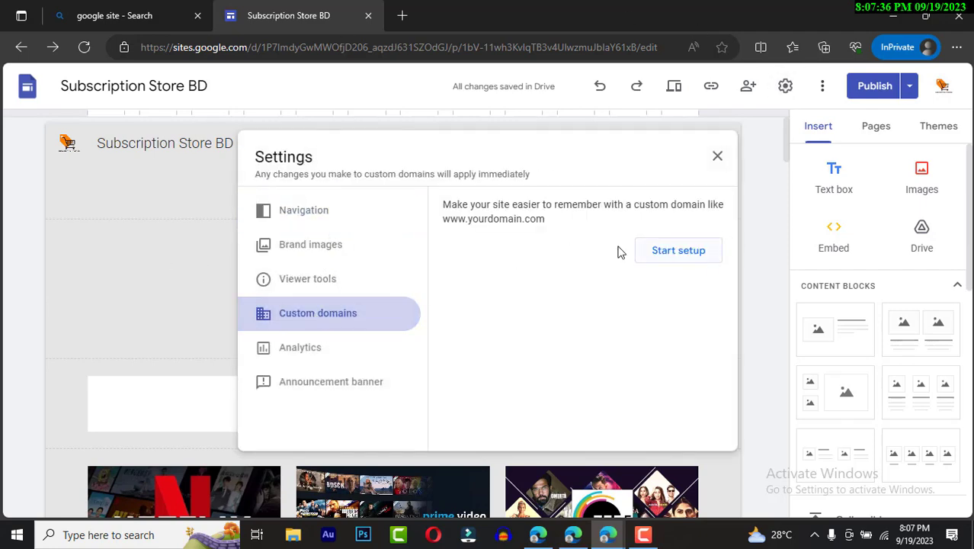
pyautogui.click(680, 248)
pyautogui.click(537, 257)
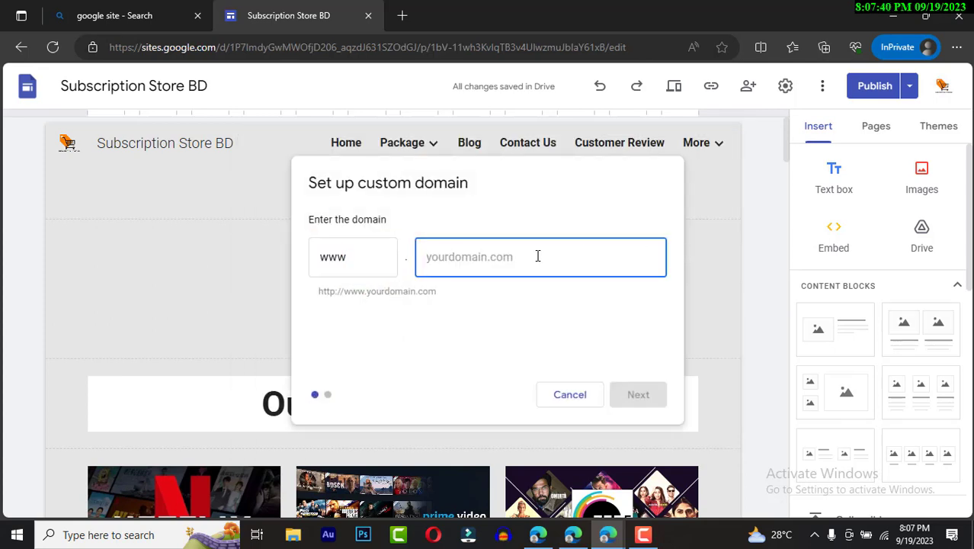
pyautogui.hotkey('ctrl', 'v')
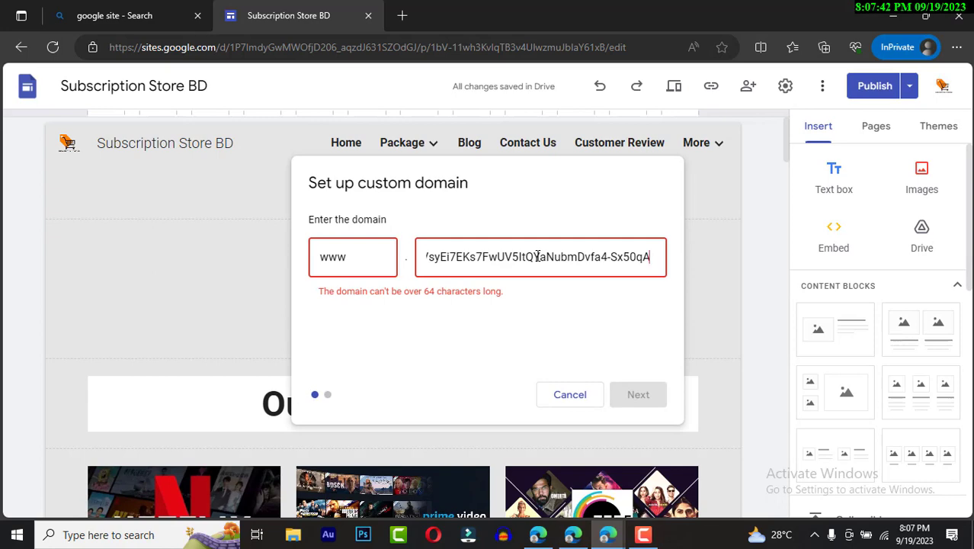
pyautogui.hotkey('ctrl', 'a')
pyautogui.press('BackSpace')
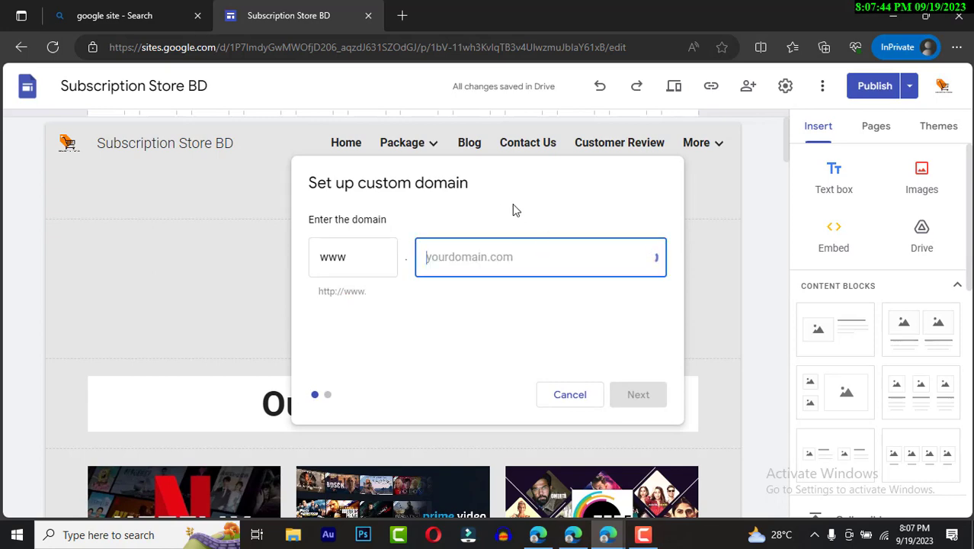
# Switch to the Namecheap window and copy the domain name subscriptionstorebd.xyz from the domain's details page.
pyautogui.moveTo(610, 532)
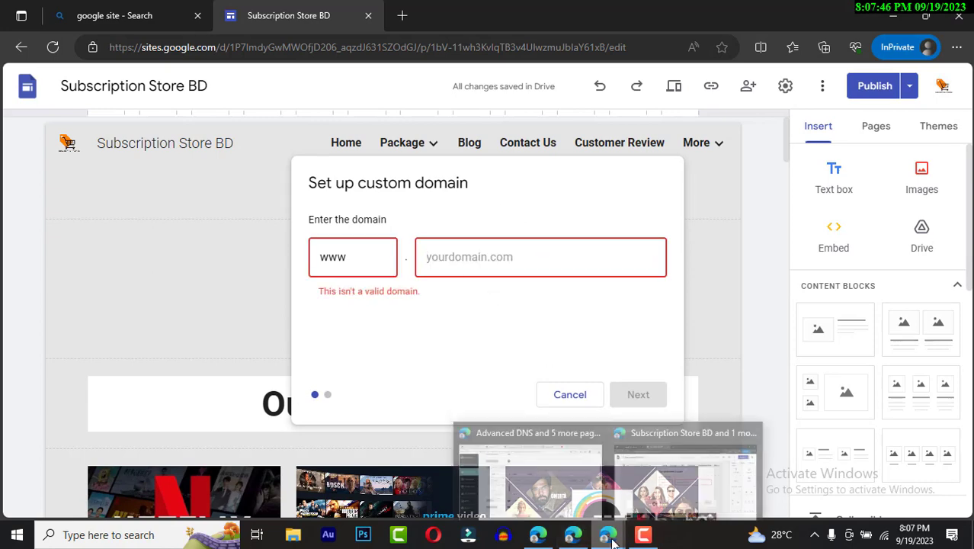
pyautogui.click(568, 494)
pyautogui.scroll(4, 418, 184)
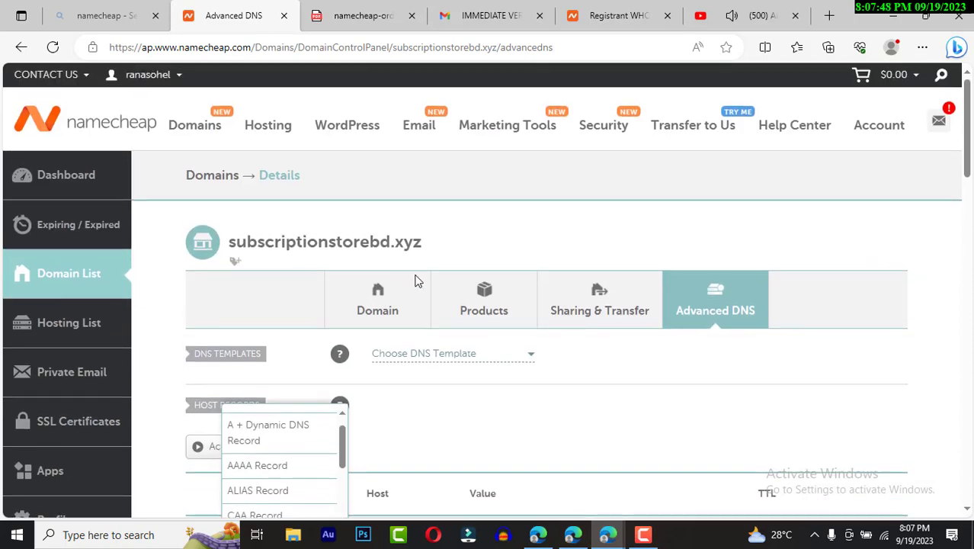
pyautogui.scroll(-3, 408, 244)
pyautogui.scroll(3, 410, 198)
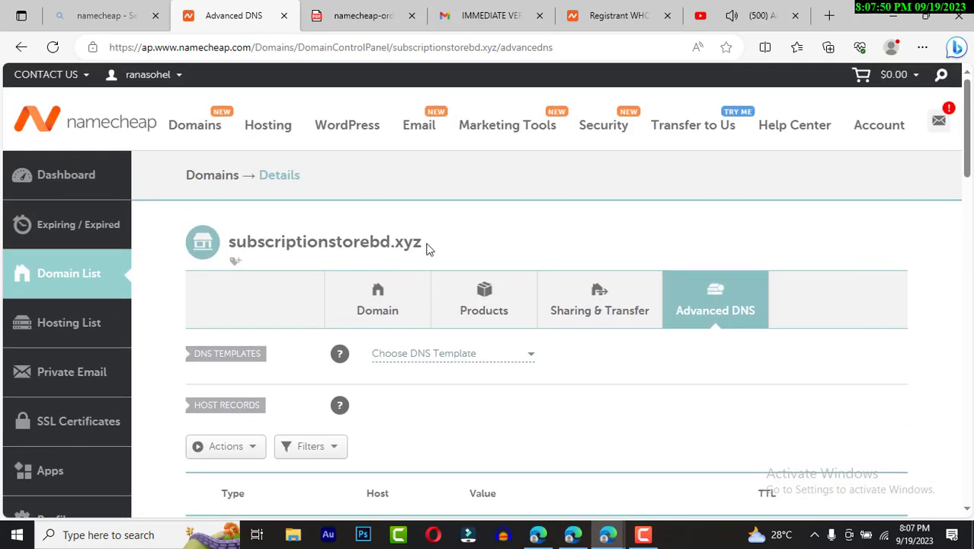
pyautogui.moveTo(428, 249); pyautogui.dragTo(241, 253)
pyautogui.doubleClick(241, 253)
pyautogui.hotkey('ctrl', 'c')
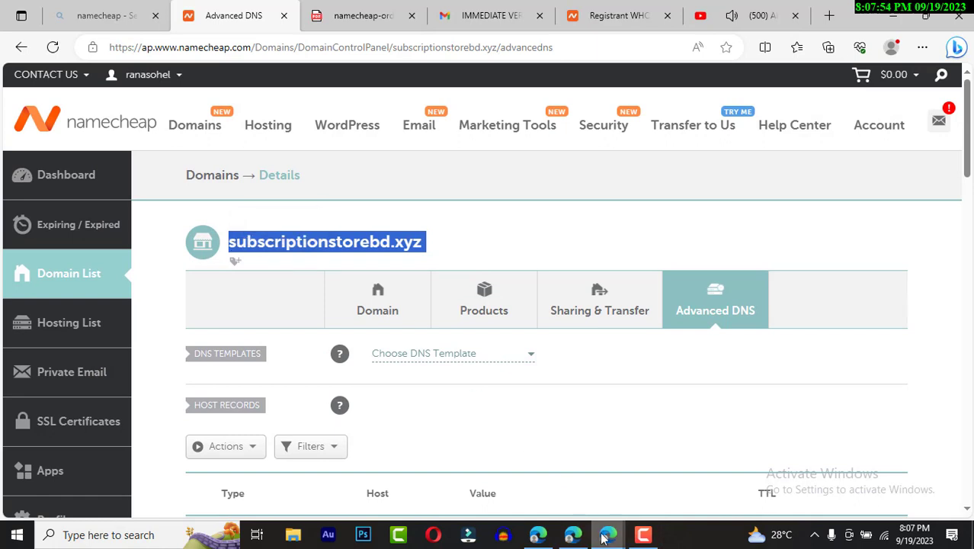
# Switch back to Google Sites and enter subscriptionstorebd.xyz as the custom domain after www, without a trailing space.
pyautogui.moveTo(608, 534)
pyautogui.click(665, 477)
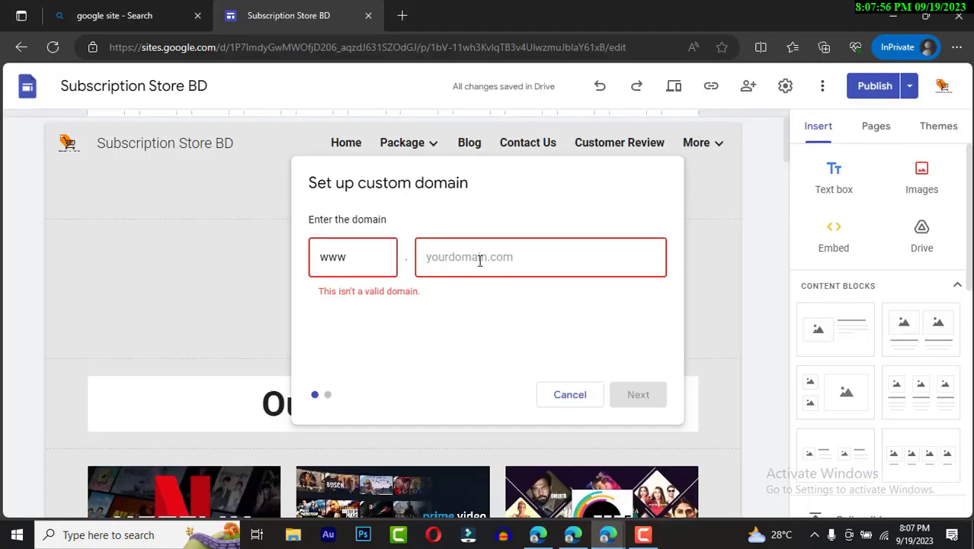
pyautogui.hotkey('ctrl', 'v')
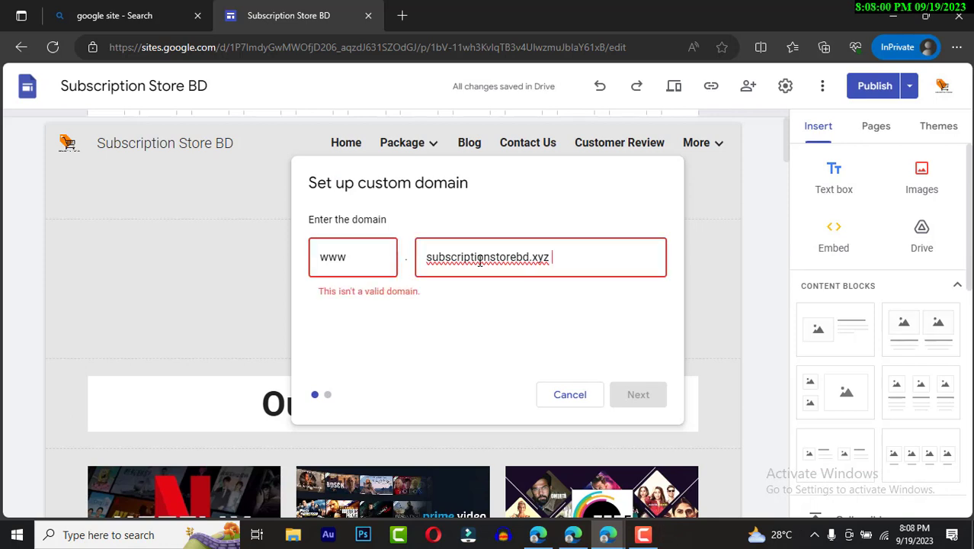
pyautogui.press('BackSpace')
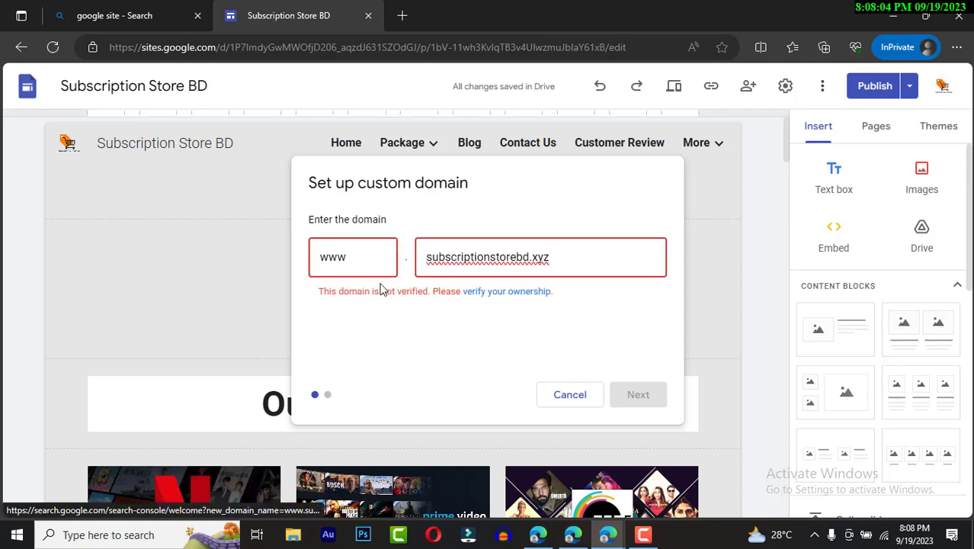
pyautogui.click(501, 295)
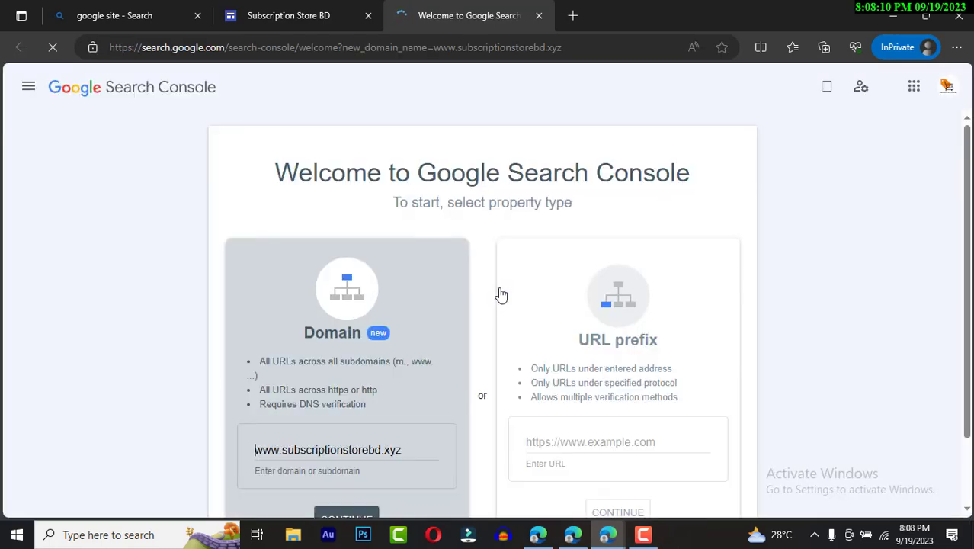
pyautogui.scroll(-2, 341, 403)
pyautogui.click(344, 430)
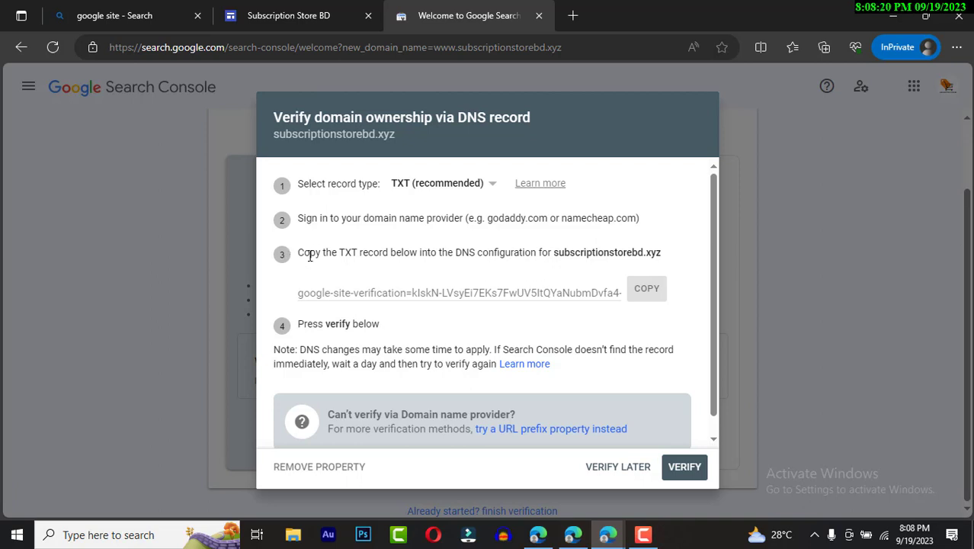
pyautogui.moveTo(297, 252); pyautogui.dragTo(679, 251)
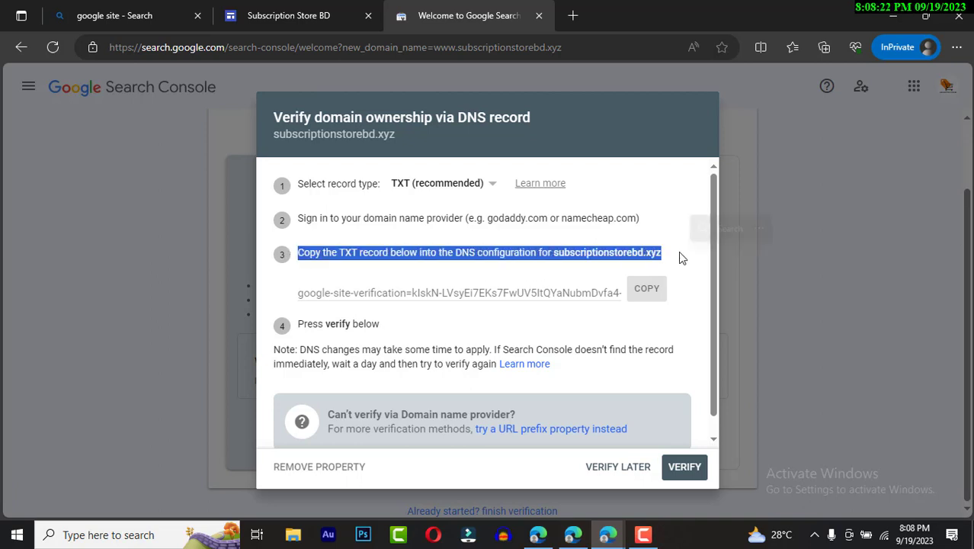
pyautogui.click(646, 289)
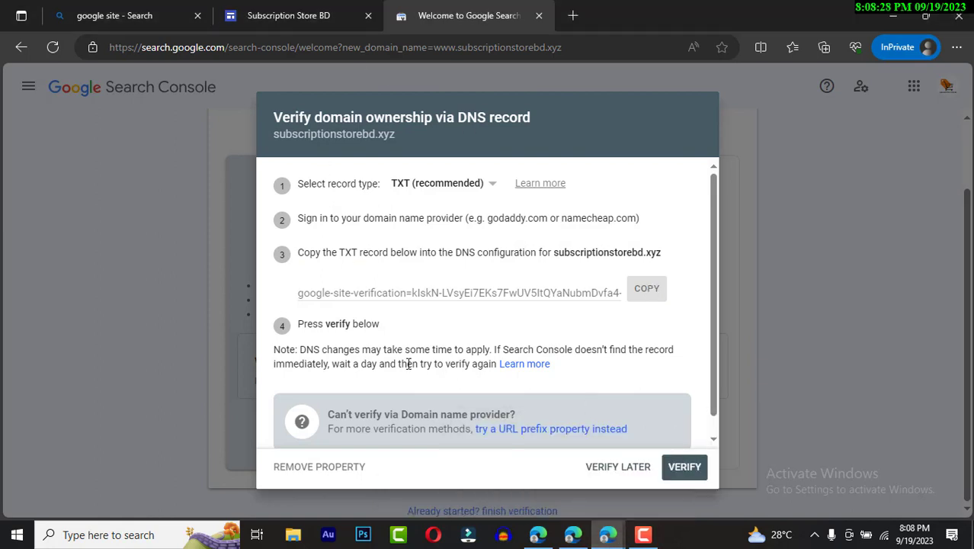
# Switch to Namecheap and open the Advanced DNS settings of subscriptionstorebd.xyz from the domain list.
pyautogui.moveTo(608, 534)
pyautogui.click(564, 488)
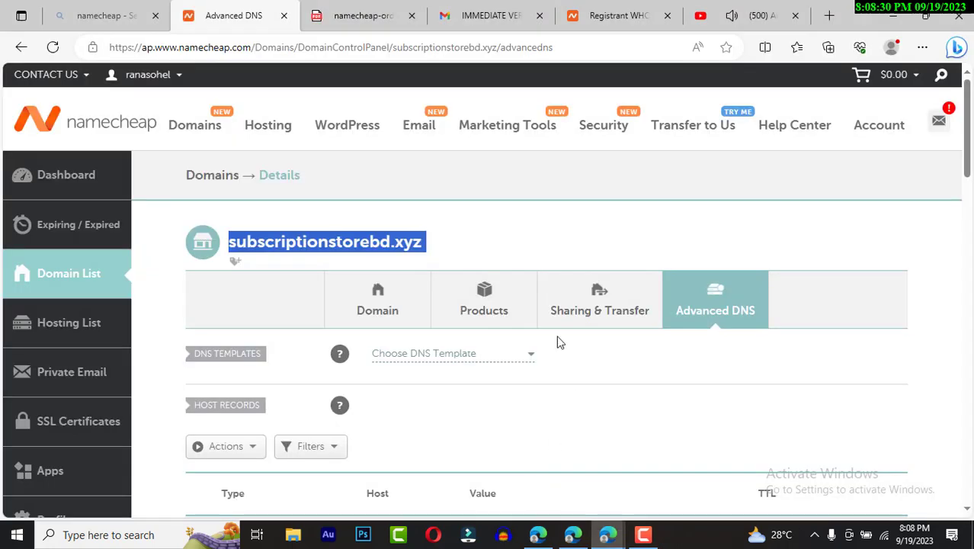
pyautogui.click(53, 285)
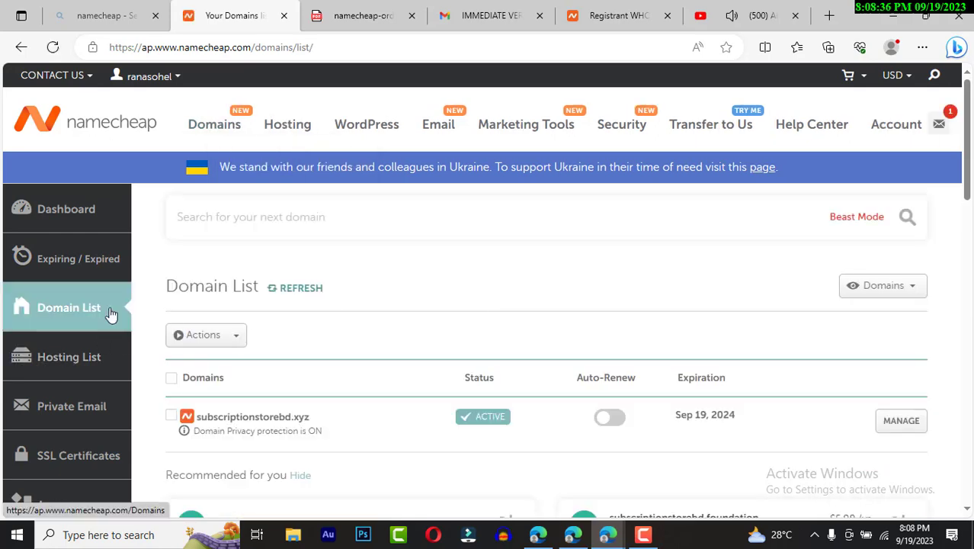
pyautogui.click(890, 422)
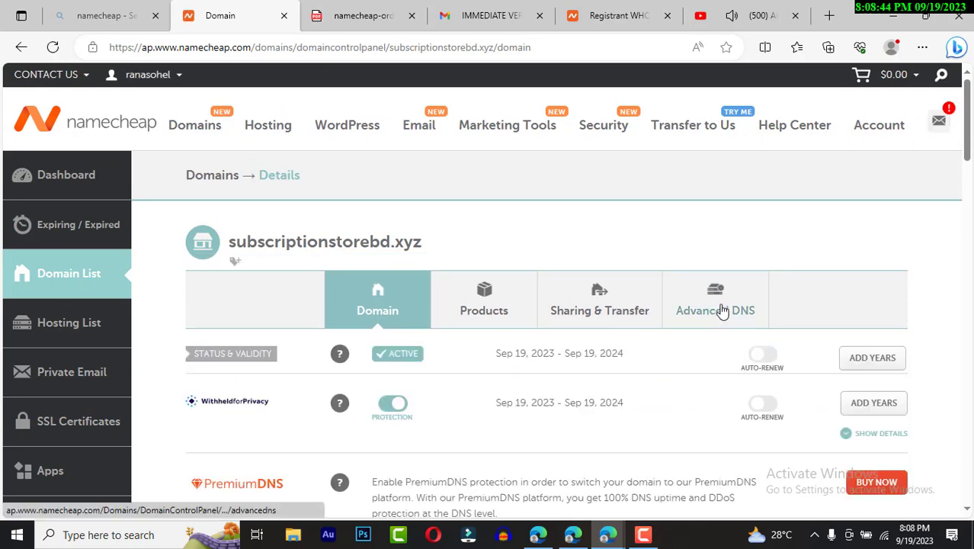
pyautogui.click(722, 311)
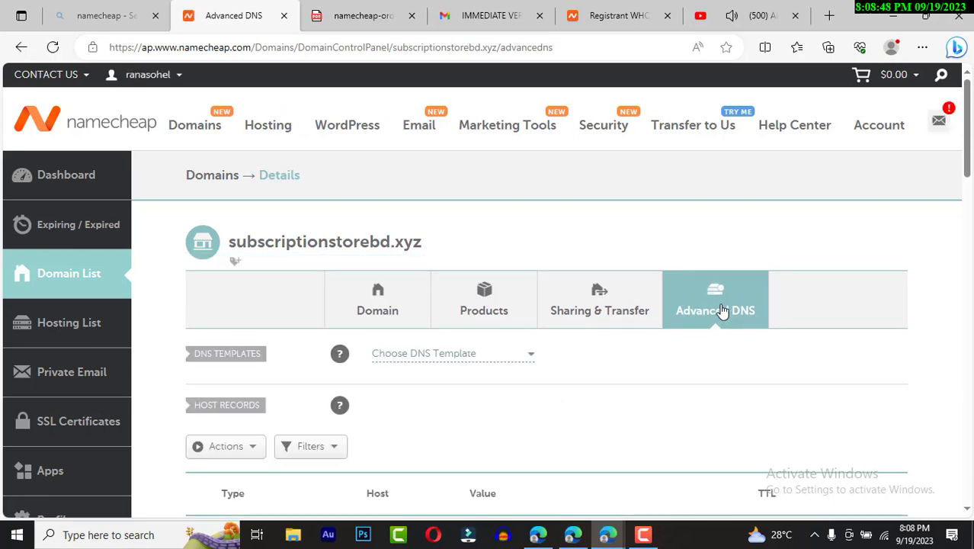
# Add a new host record of type TXT Record, checking the required record type in the Search Console instructions.
pyautogui.scroll(-2, 681, 384)
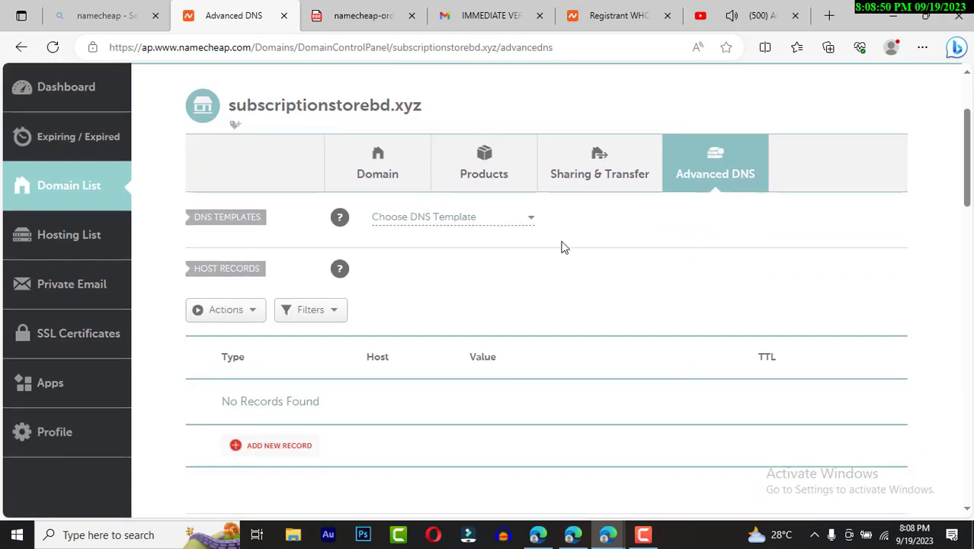
pyautogui.scroll(1, 546, 287)
pyautogui.scroll(-2, 546, 288)
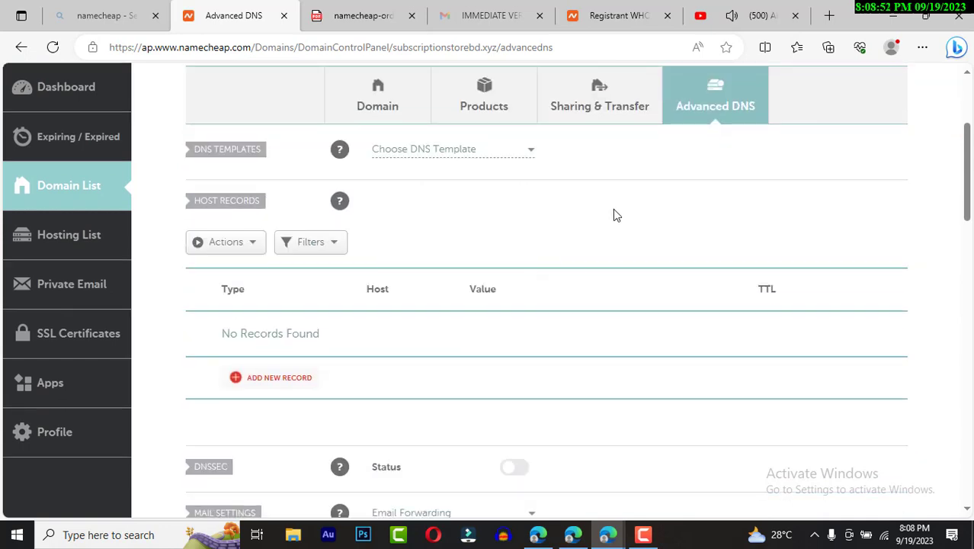
pyautogui.scroll(-2, 225, 228)
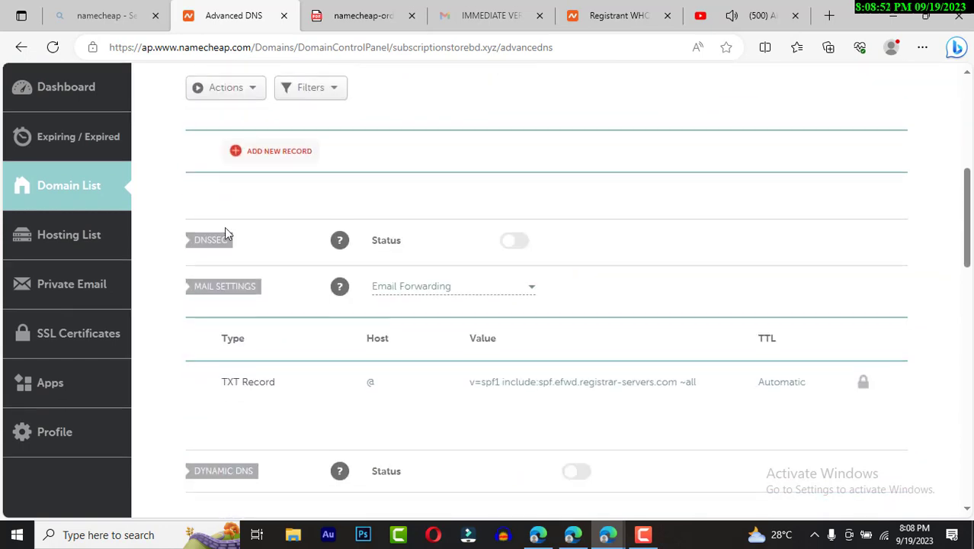
pyautogui.click(285, 156)
pyautogui.scroll(-2, 294, 358)
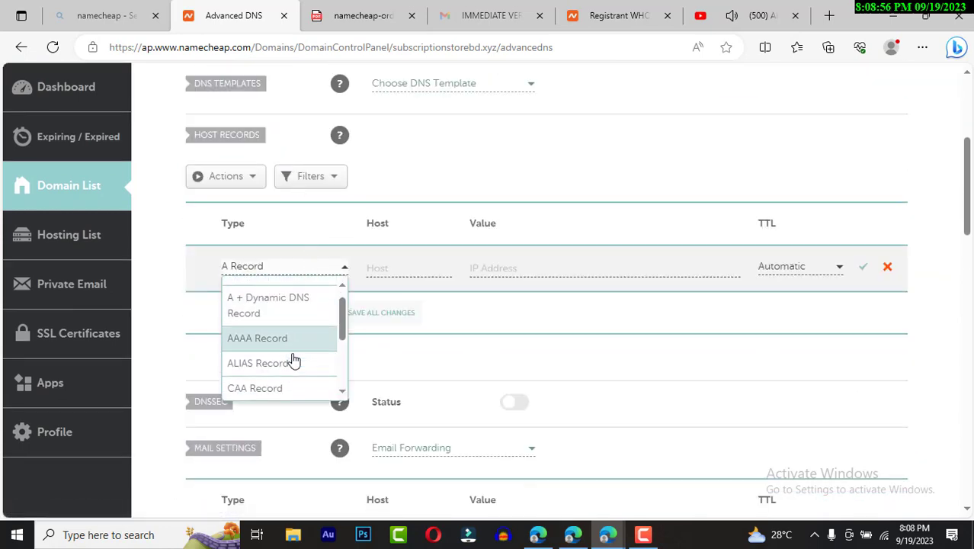
pyautogui.scroll(-2, 294, 358)
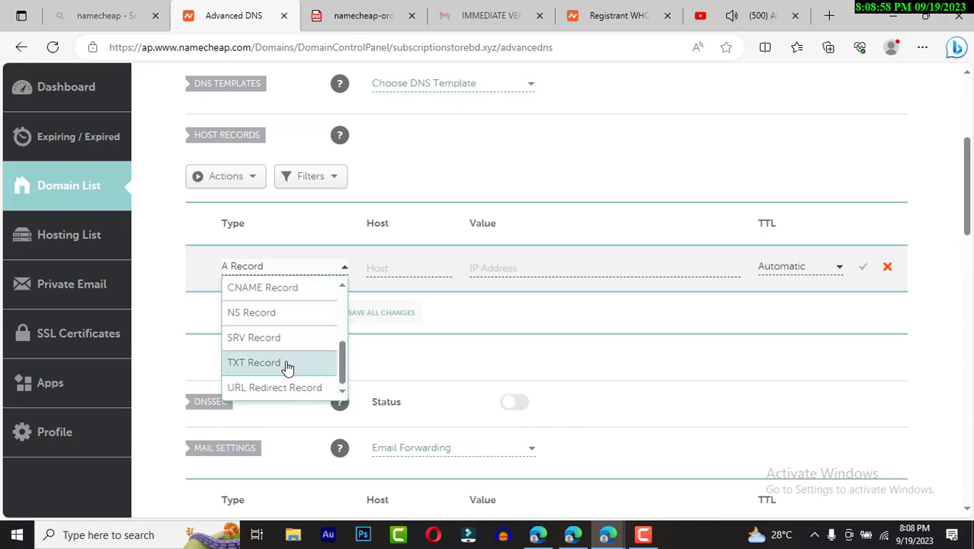
pyautogui.moveTo(607, 534)
pyautogui.click(668, 482)
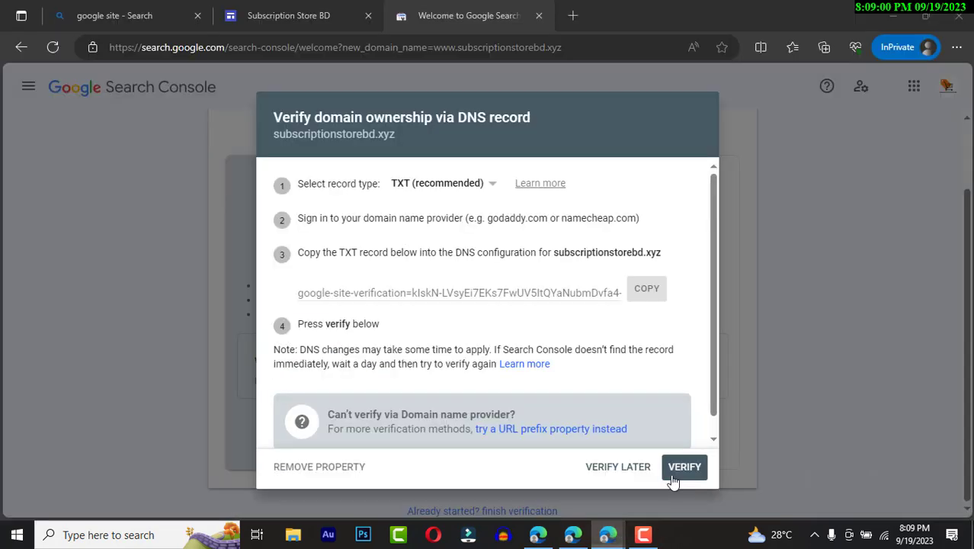
pyautogui.doubleClick(344, 254)
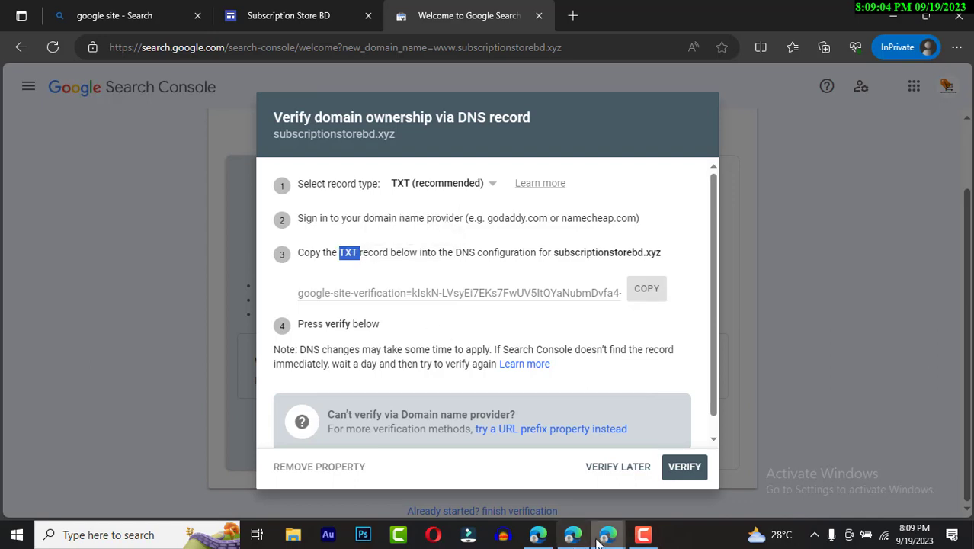
pyautogui.moveTo(606, 538)
pyautogui.click(560, 487)
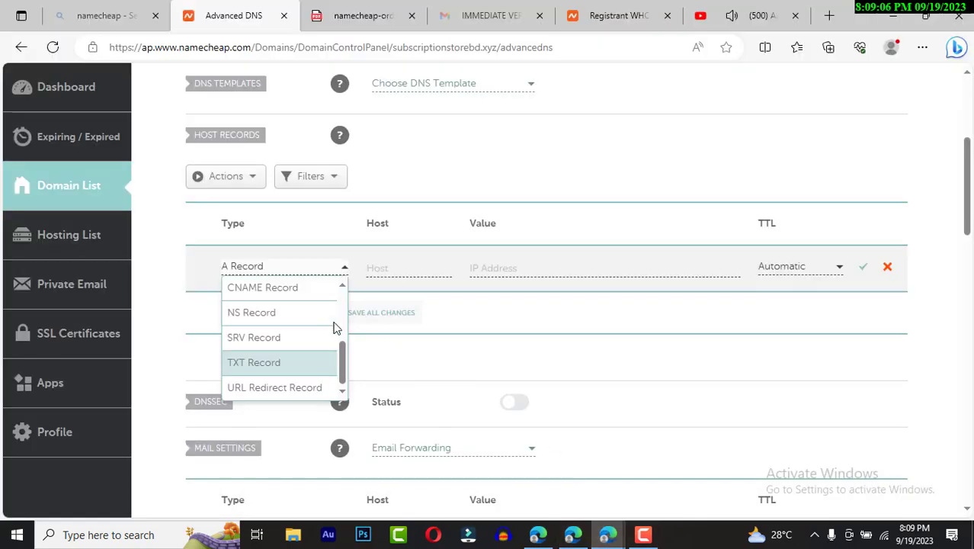
pyautogui.click(282, 365)
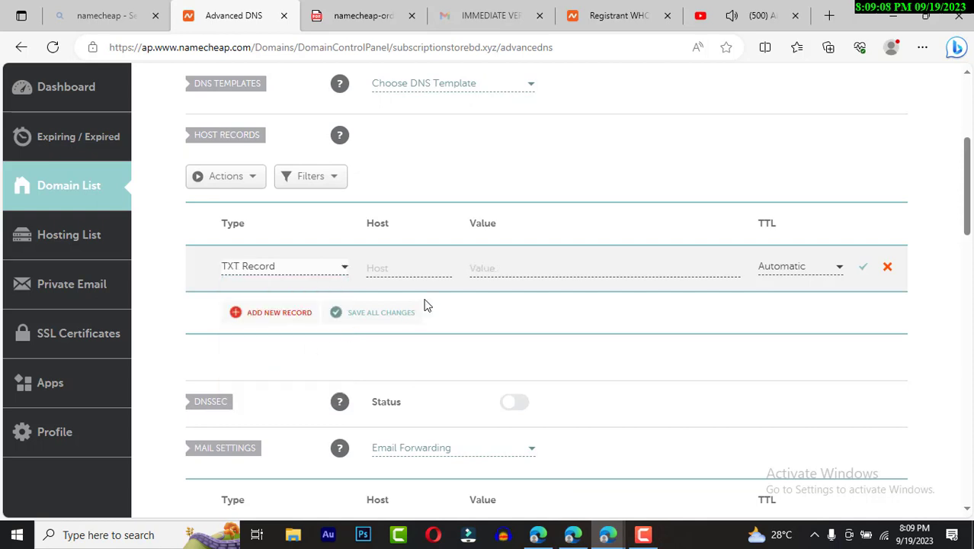
# Fill the TXT record's value with the copied Google site verification token, set its host to @, and save the record.
pyautogui.click(502, 268)
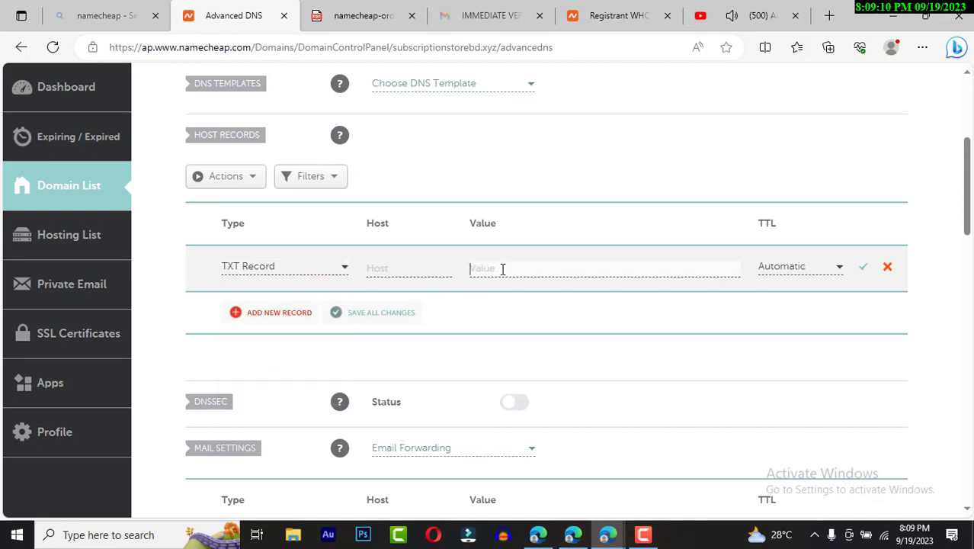
pyautogui.write('google-site-verification=klskN-LVsyEi7EKs7FwUV5ltQYaNubmDvfa4-Sx50qA')
pyautogui.click(411, 264)
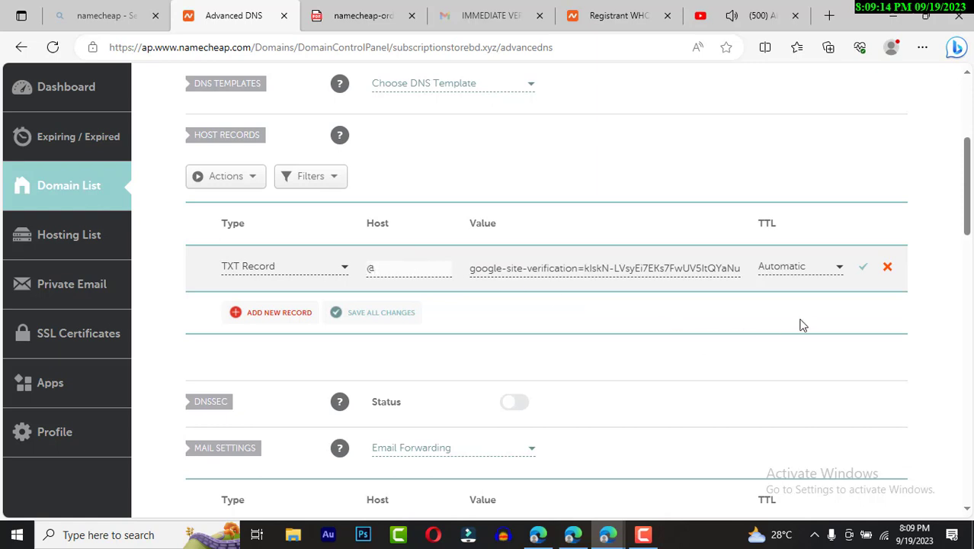
pyautogui.click(866, 269)
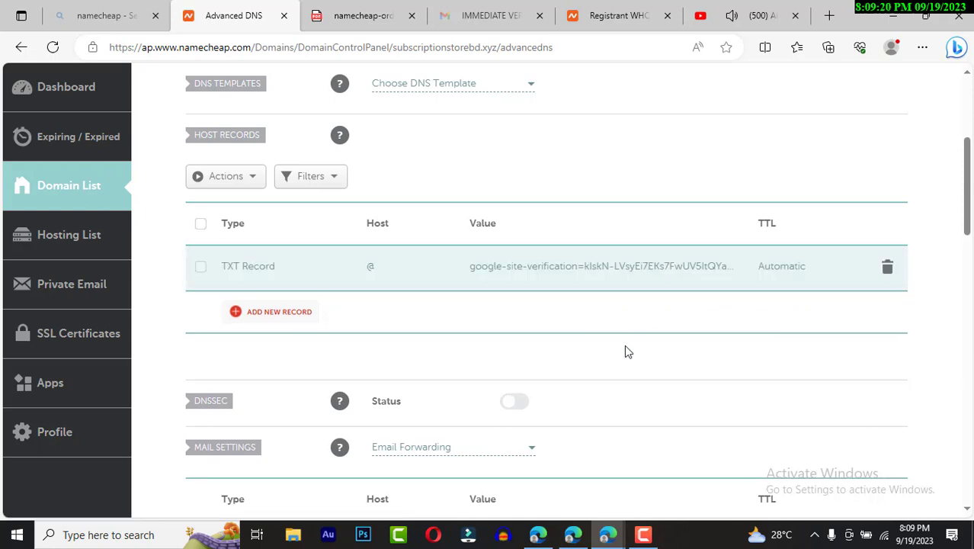
# Switch to Search Console and run the DNS ownership verification of subscriptionstorebd.xyz, repeating it once and finishing with Done.
pyautogui.moveTo(608, 535)
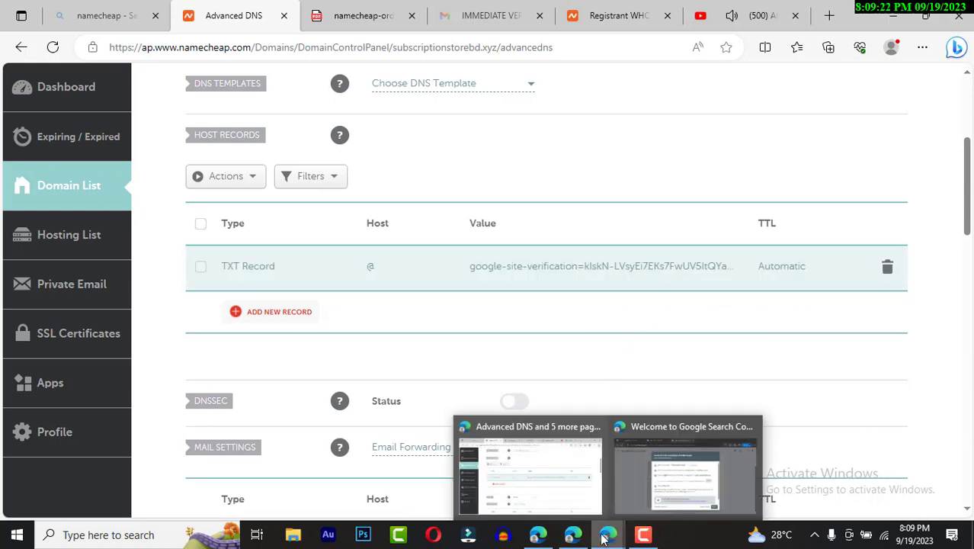
pyautogui.click(665, 489)
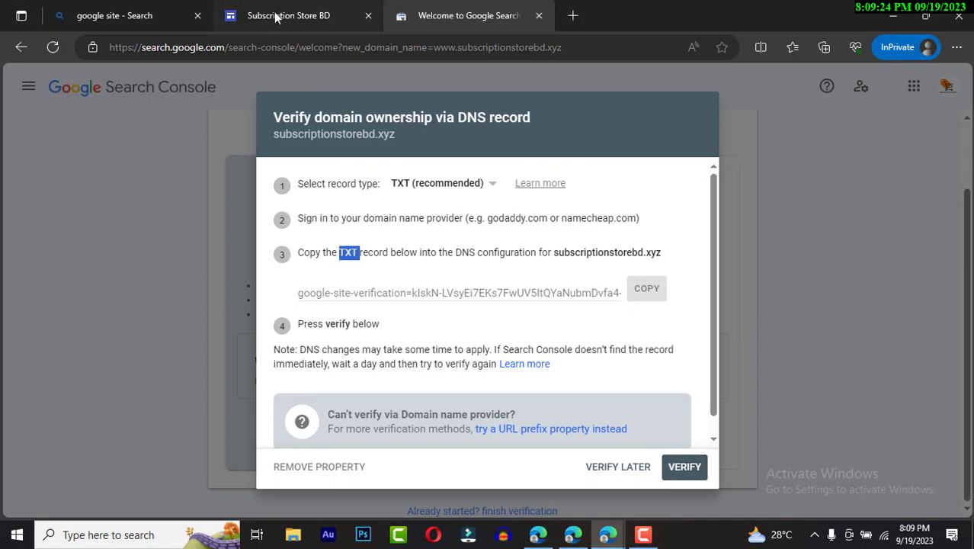
pyautogui.click(684, 470)
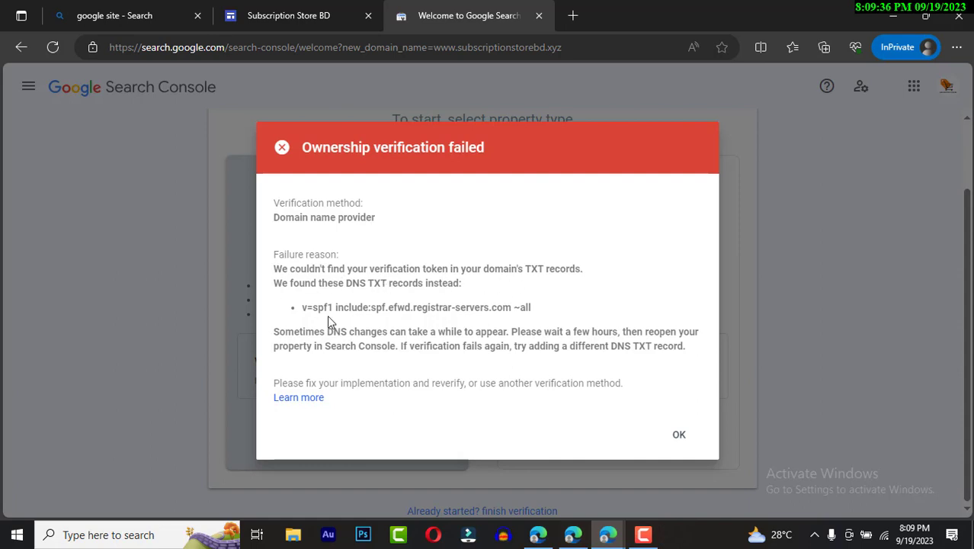
pyautogui.click(679, 438)
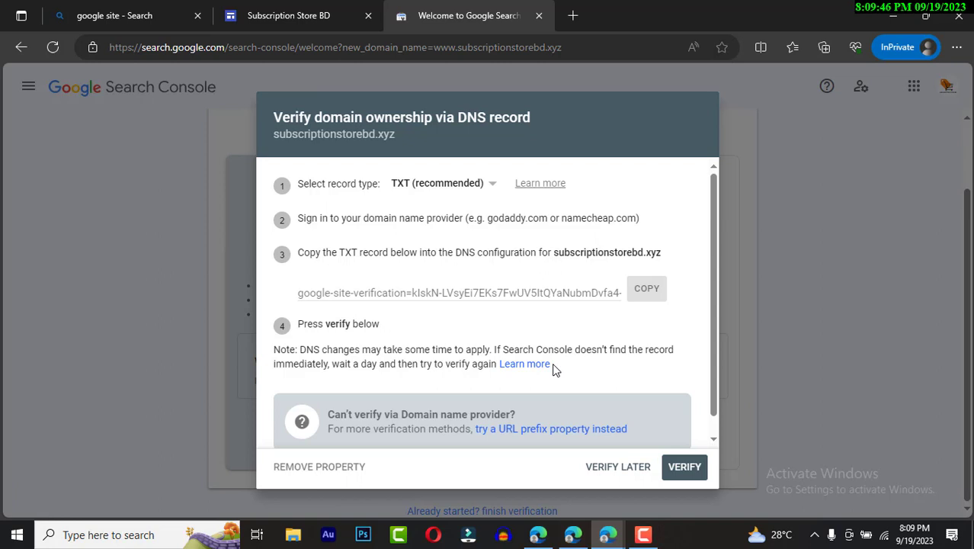
pyautogui.click(690, 470)
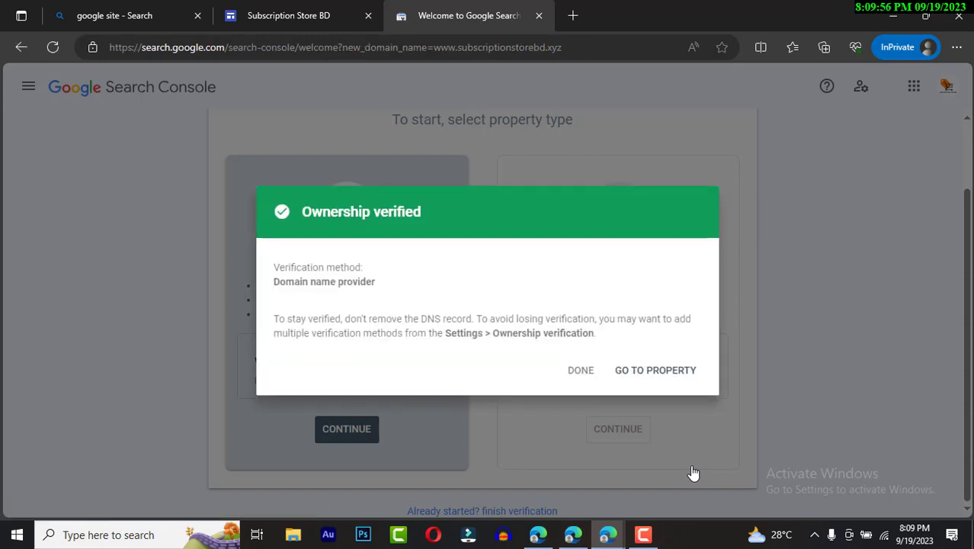
pyautogui.click(581, 371)
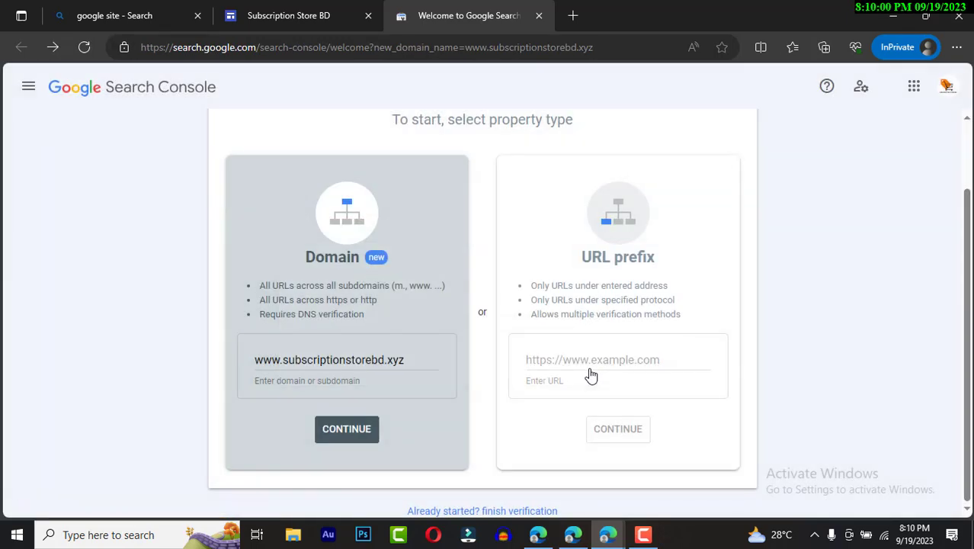
# Return to the custom domain setup in Google Sites, then copy the domain name subscriptionstorebd.xyz from its Namecheap details page.
pyautogui.click(271, 15)
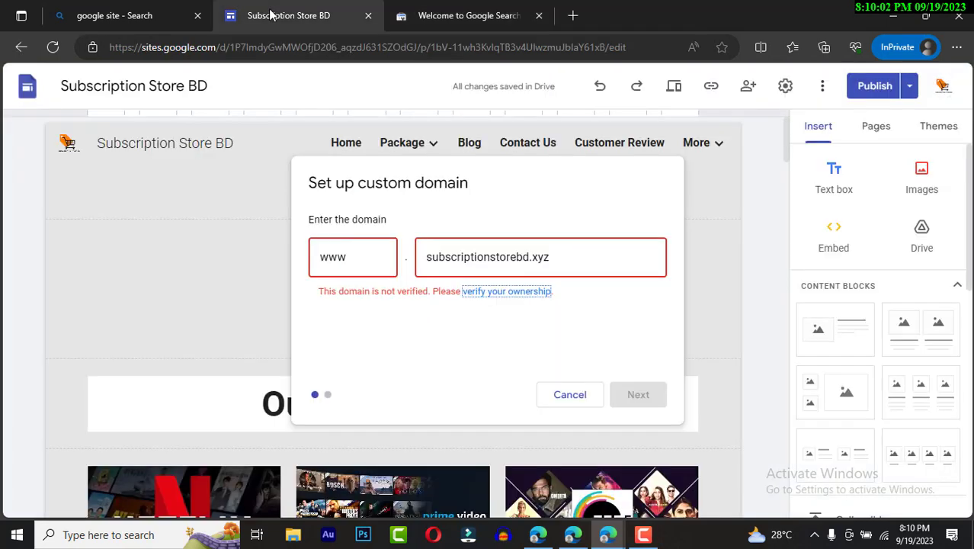
pyautogui.click(560, 260)
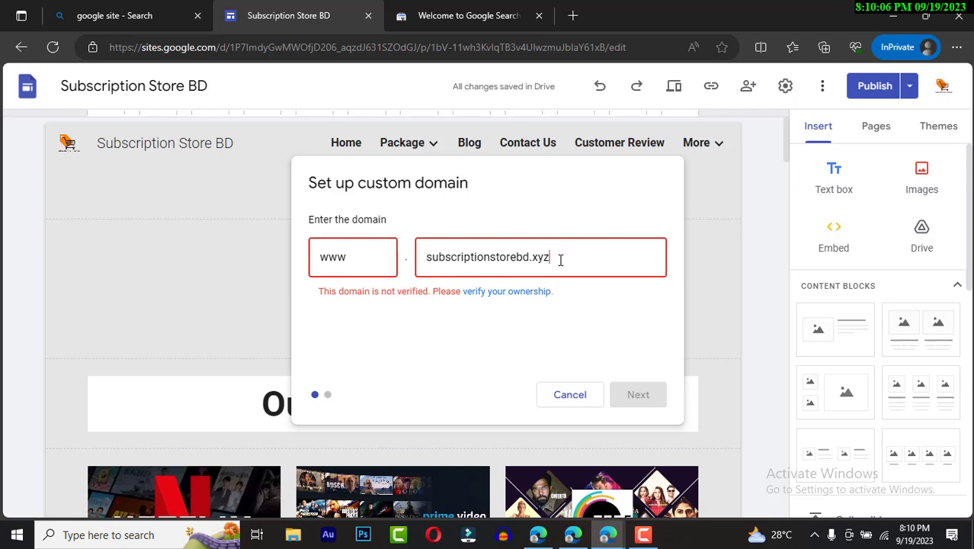
pyautogui.moveTo(607, 539)
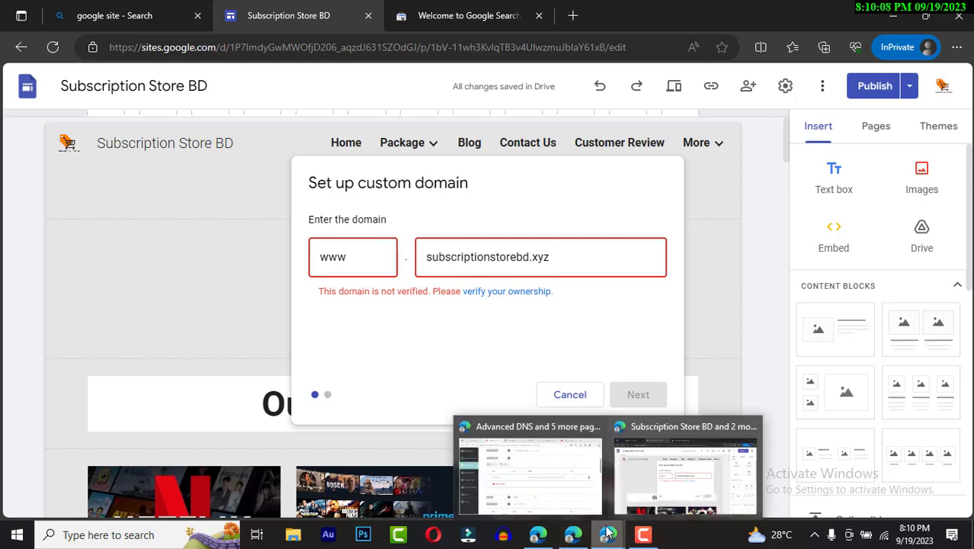
pyautogui.click(584, 427)
pyautogui.scroll(4, 402, 263)
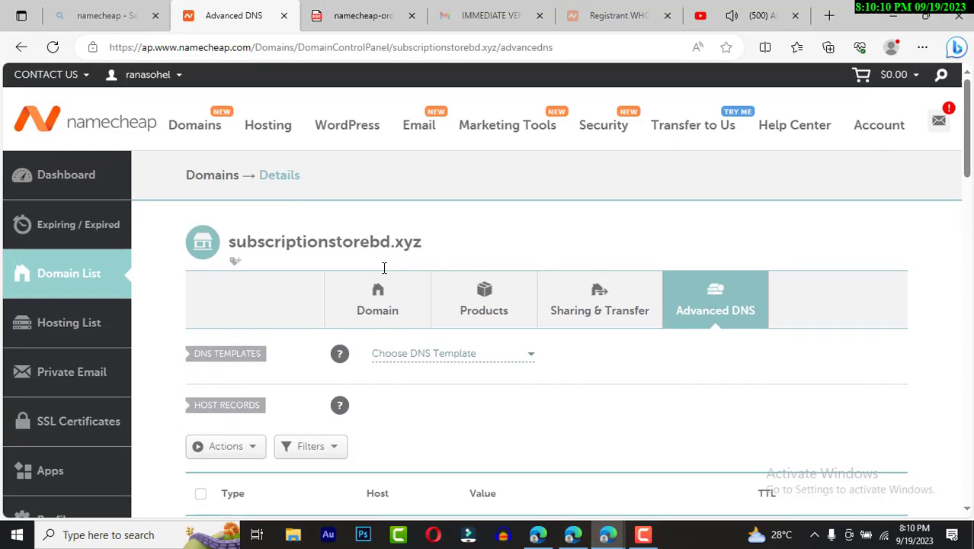
pyautogui.moveTo(424, 242); pyautogui.dragTo(231, 244)
pyautogui.hotkey('ctrl', 'c')
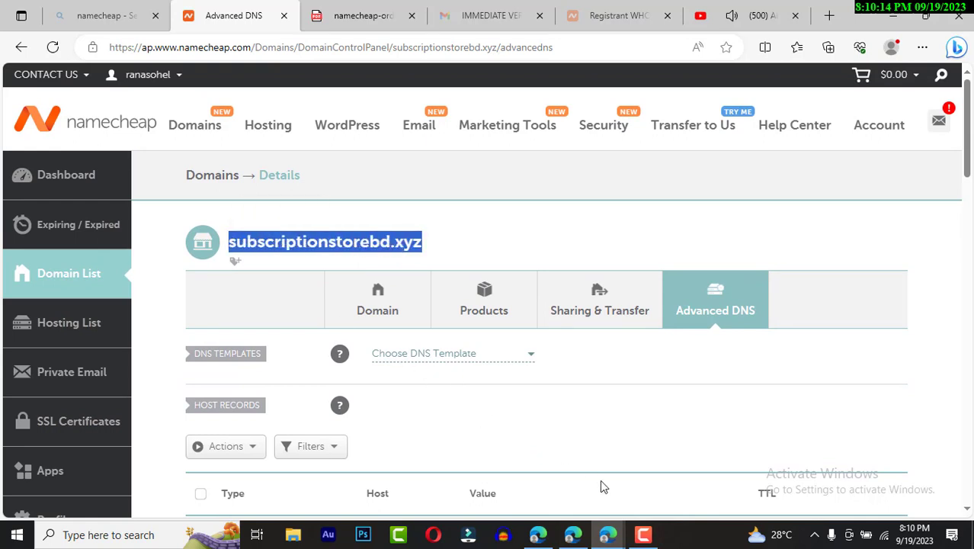
# Re-enter subscriptionstorebd.xyz as the custom domain in Google Sites and continue to the third-party registrar instructions.
pyautogui.moveTo(607, 534)
pyautogui.click(664, 496)
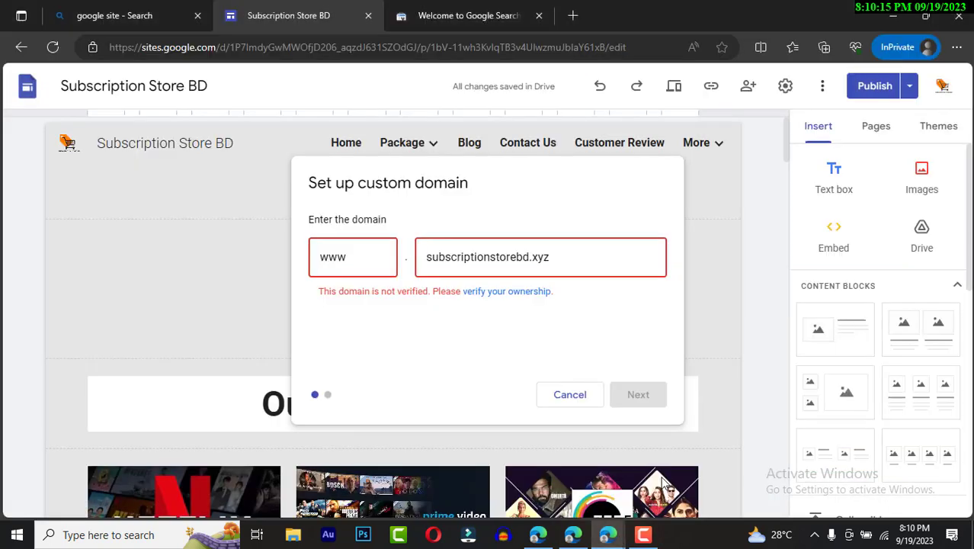
pyautogui.tripleClick(552, 256)
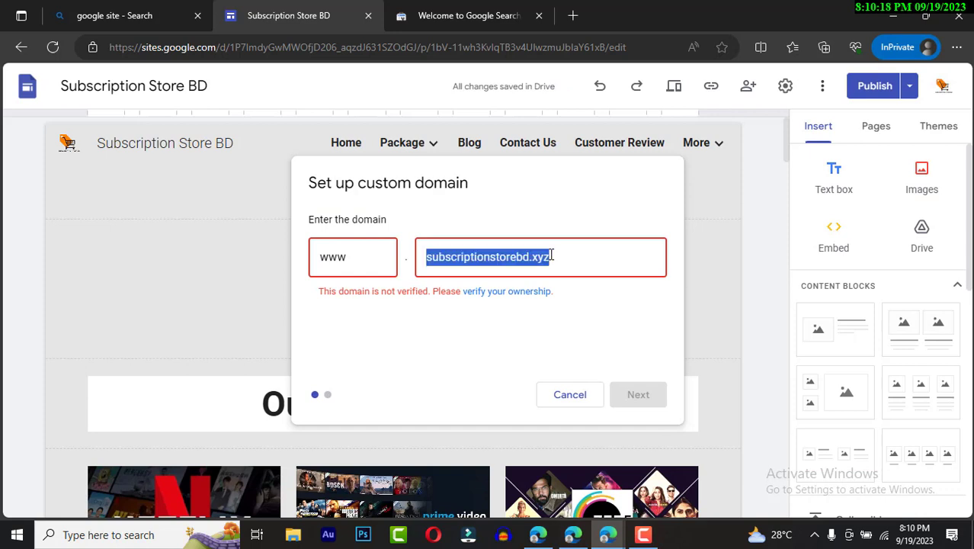
pyautogui.hotkey('ctrl', 'v')
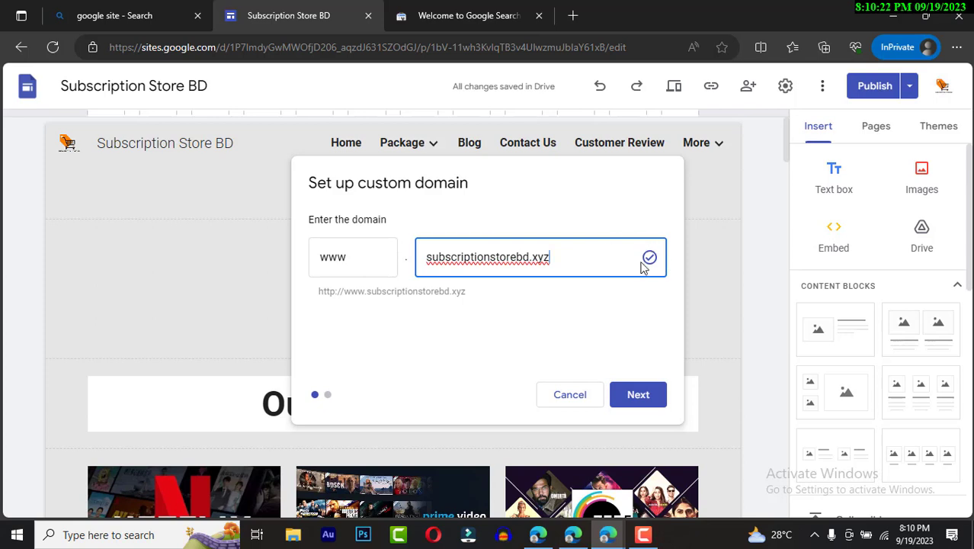
pyautogui.click(641, 402)
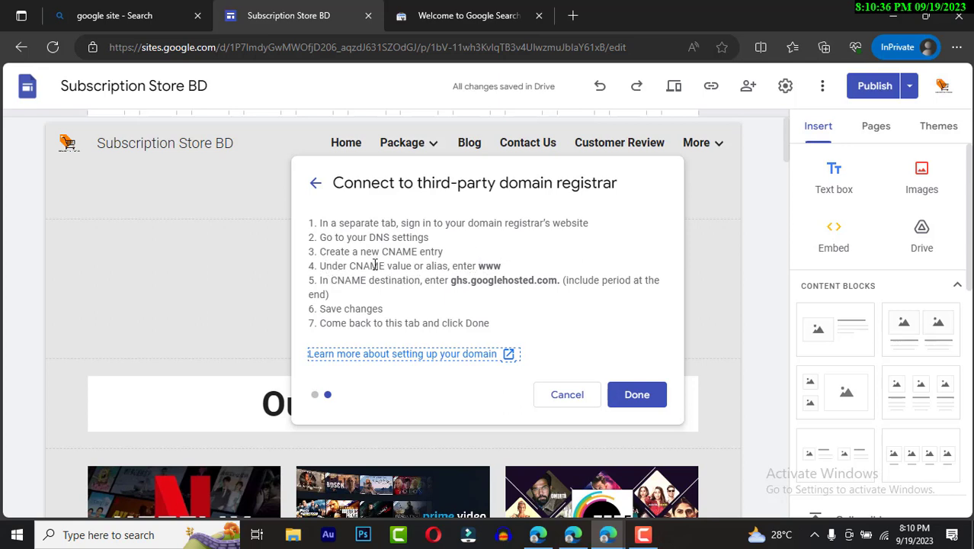
# Copy the CNAME destination ghs.googlehosted.com., including the final period, from the Google Sites registrar instructions.
pyautogui.moveTo(610, 533)
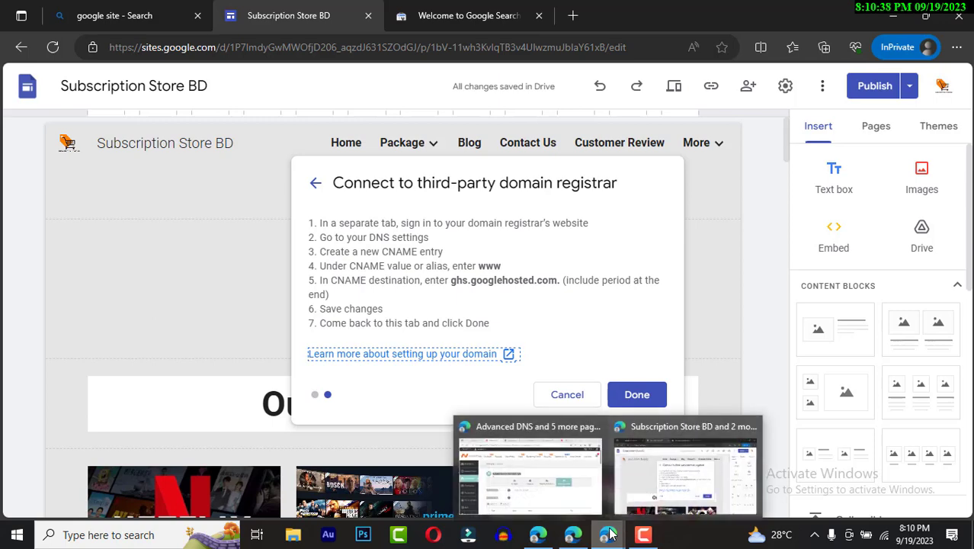
pyautogui.click(656, 485)
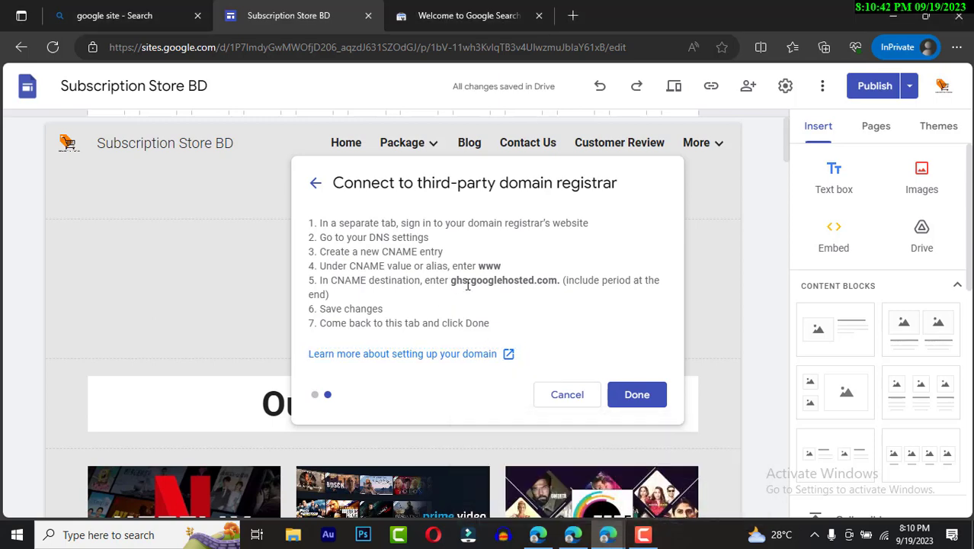
pyautogui.moveTo(451, 280); pyautogui.dragTo(559, 280)
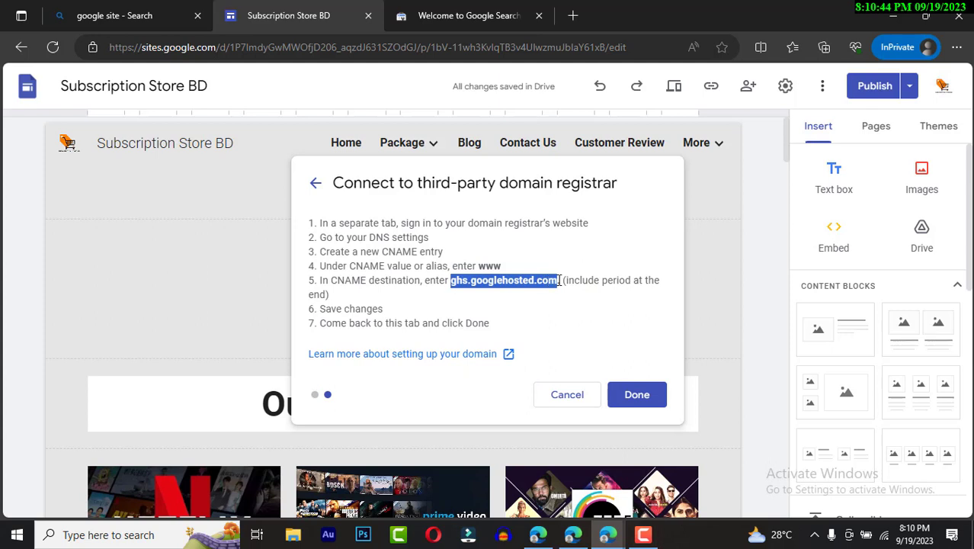
pyautogui.hotkey('ctrl', 'c')
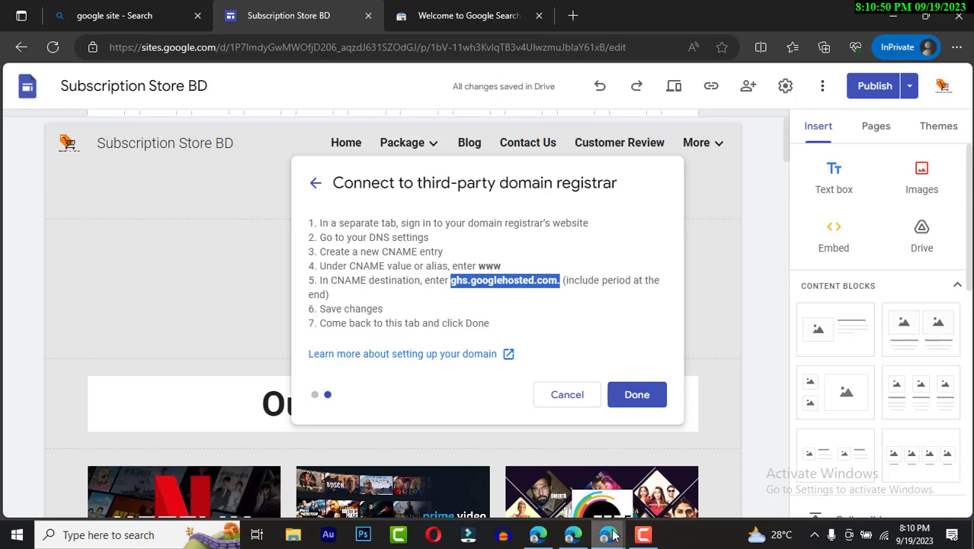
# Add a new CNAME Record to the host records in Namecheap with ghs.googlehosted.com. as its target.
pyautogui.moveTo(615, 528)
pyautogui.click(553, 490)
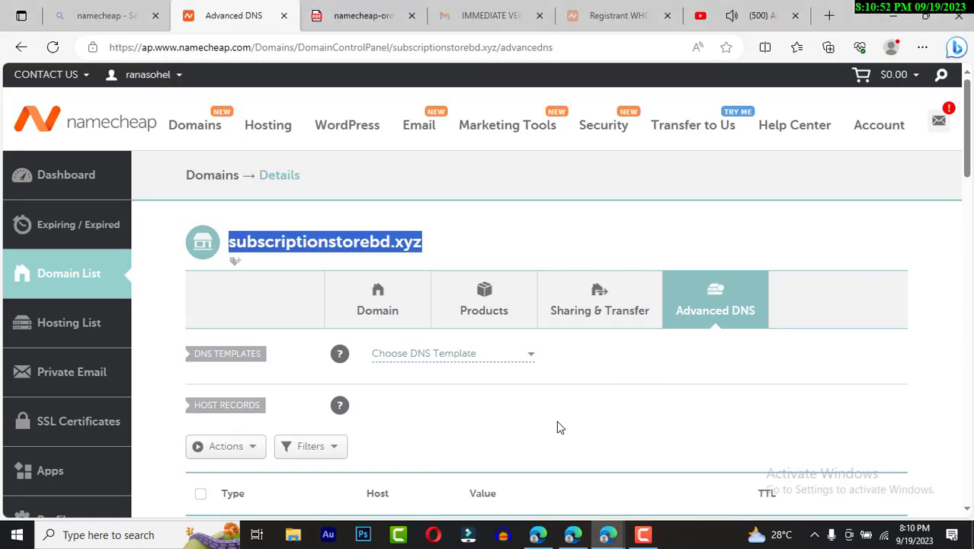
pyautogui.scroll(-3, 583, 380)
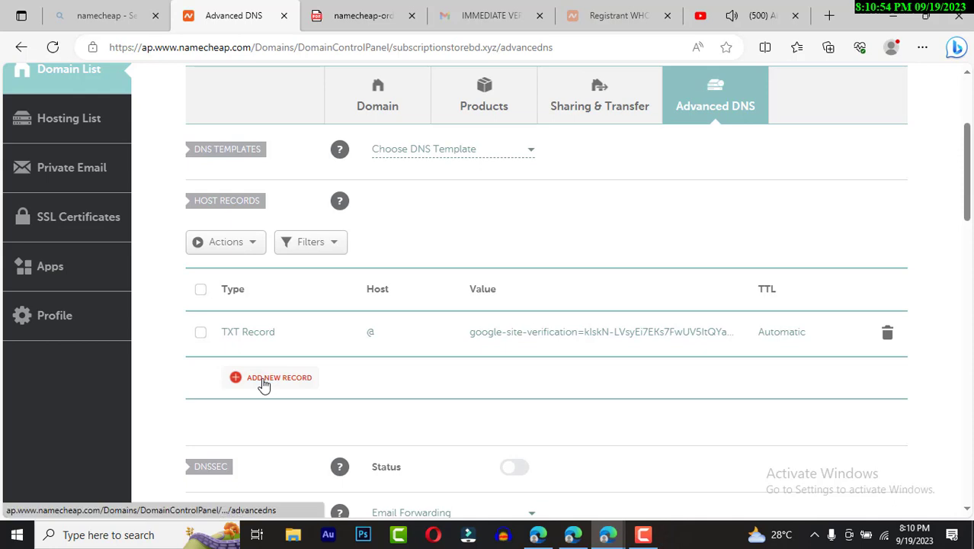
pyautogui.click(267, 381)
pyautogui.scroll(-2, 283, 385)
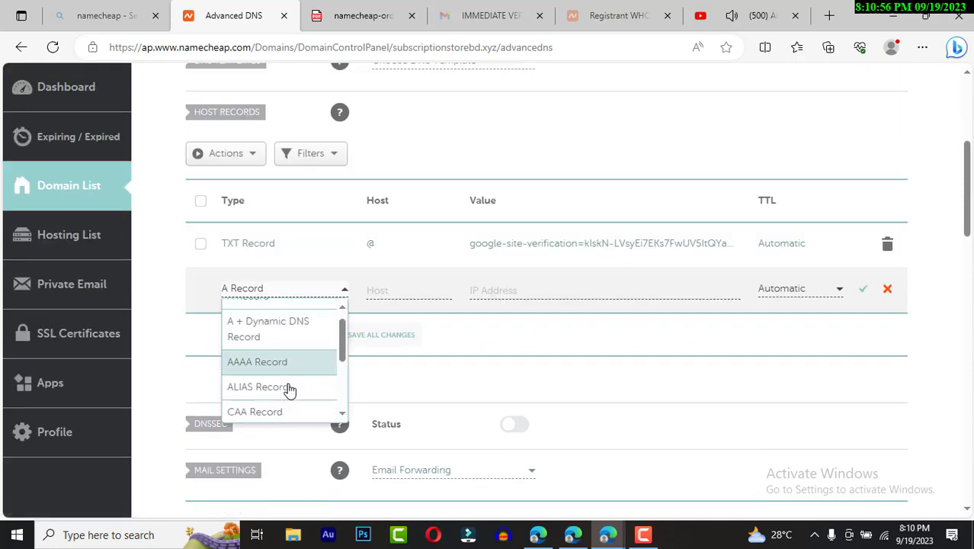
pyautogui.click(259, 395)
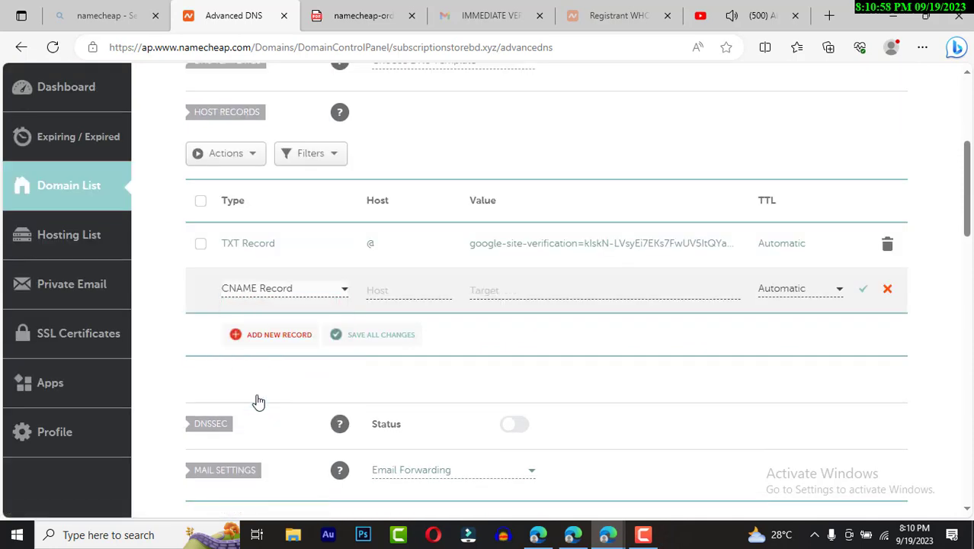
pyautogui.click(536, 288)
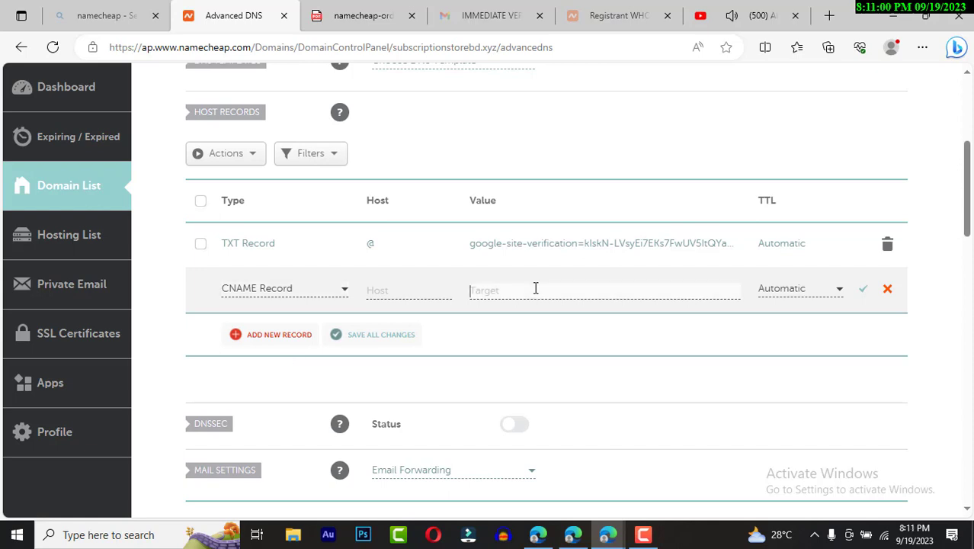
pyautogui.hotkey('ctrl', 'v')
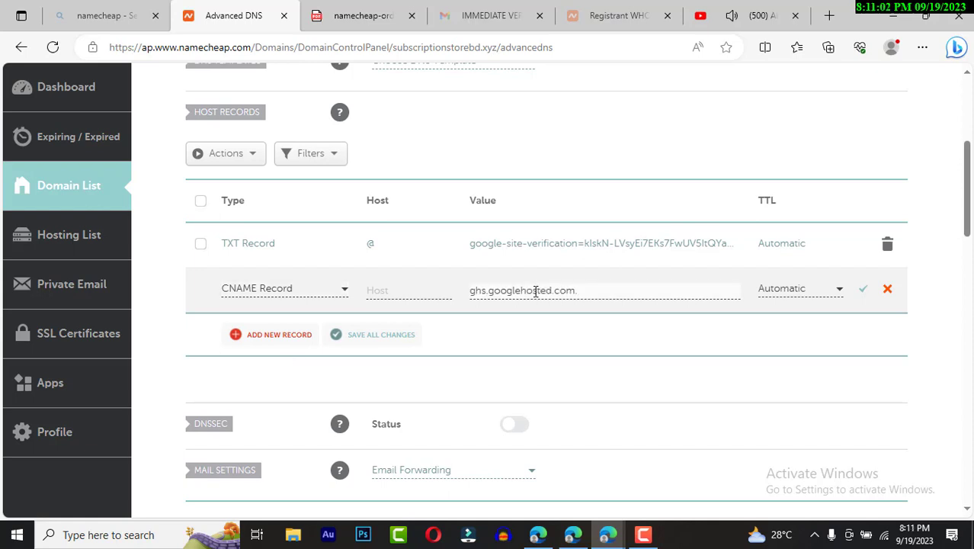
pyautogui.moveTo(609, 533)
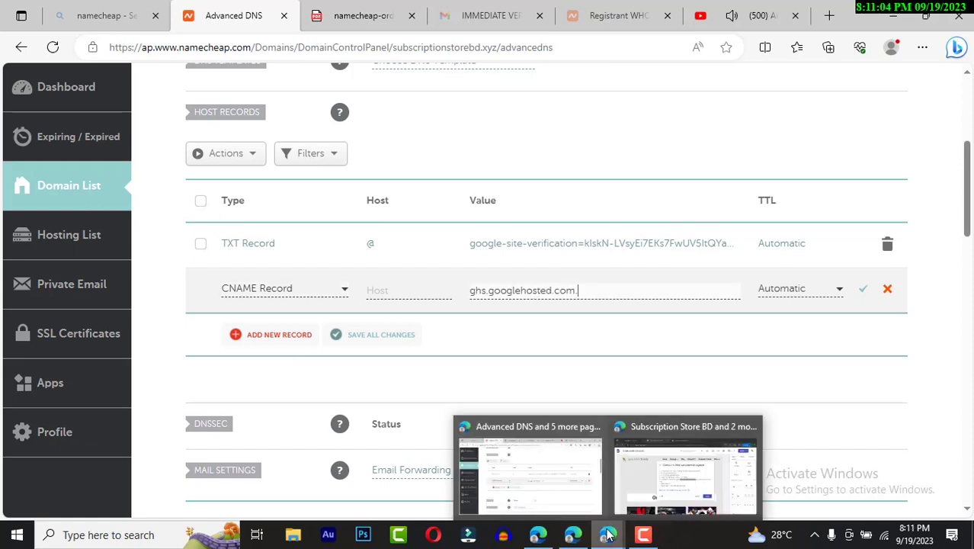
pyautogui.click(643, 474)
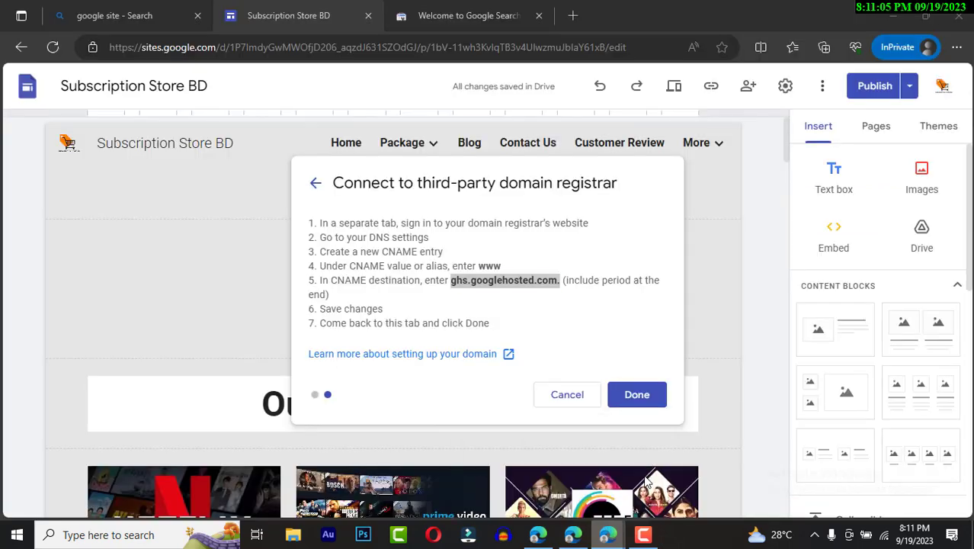
pyautogui.click(564, 287)
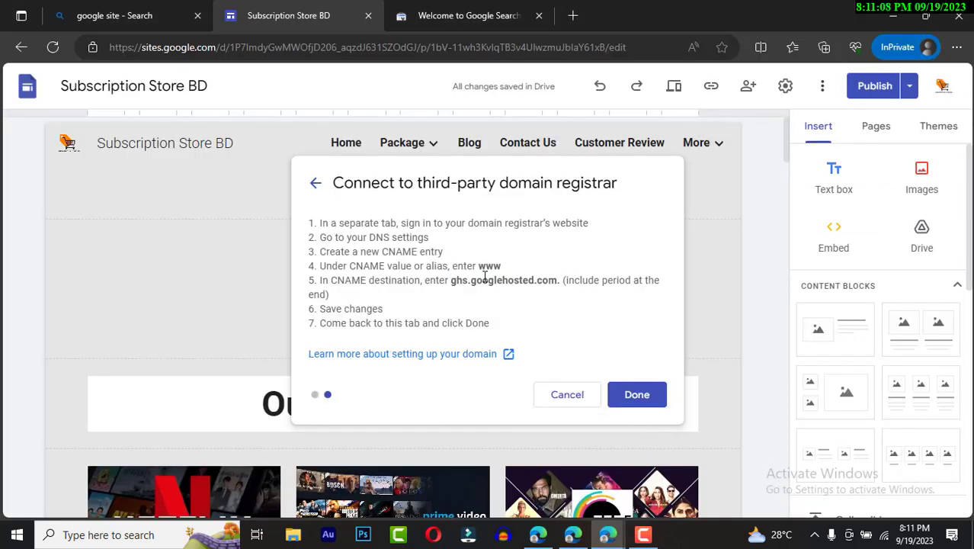
pyautogui.moveTo(476, 267); pyautogui.dragTo(497, 264)
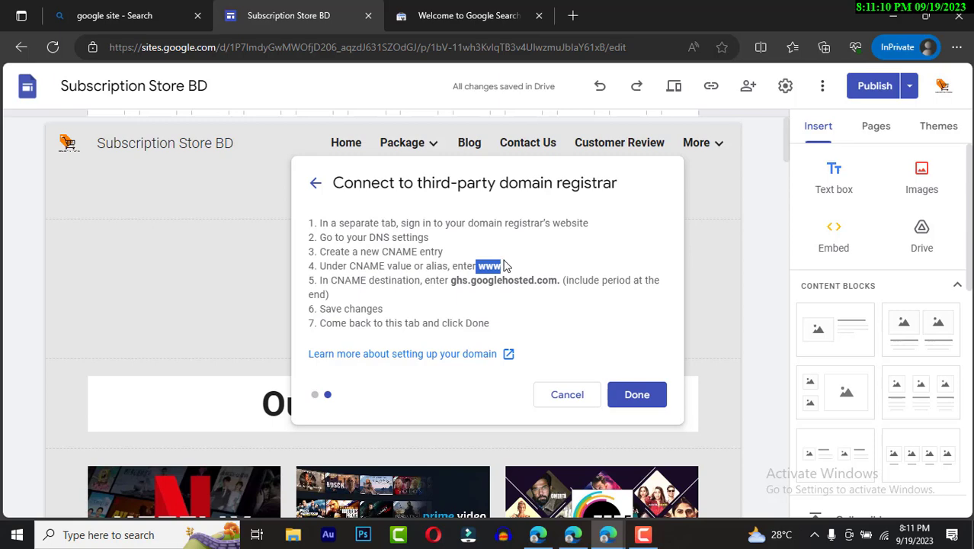
pyautogui.hotkey('ctrl', 'c')
# Set the host of the new CNAME record in Namecheap to www and save the record.
pyautogui.moveTo(609, 537)
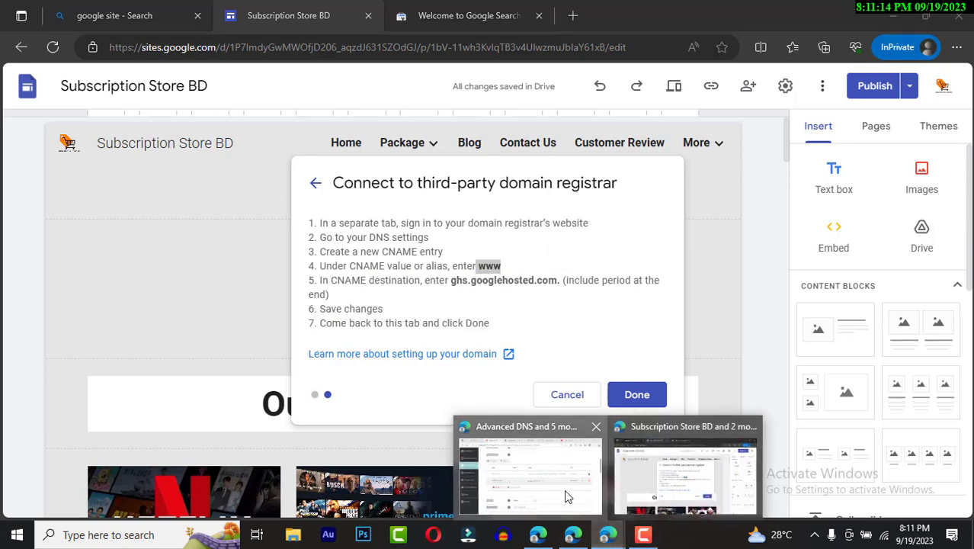
pyautogui.click(524, 496)
pyautogui.click(390, 292)
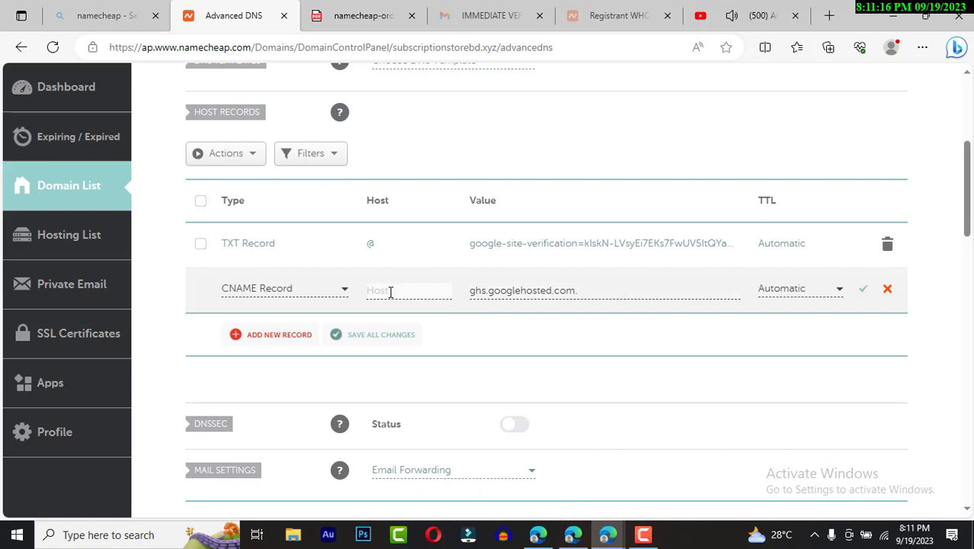
pyautogui.hotkey('ctrl', 'v')
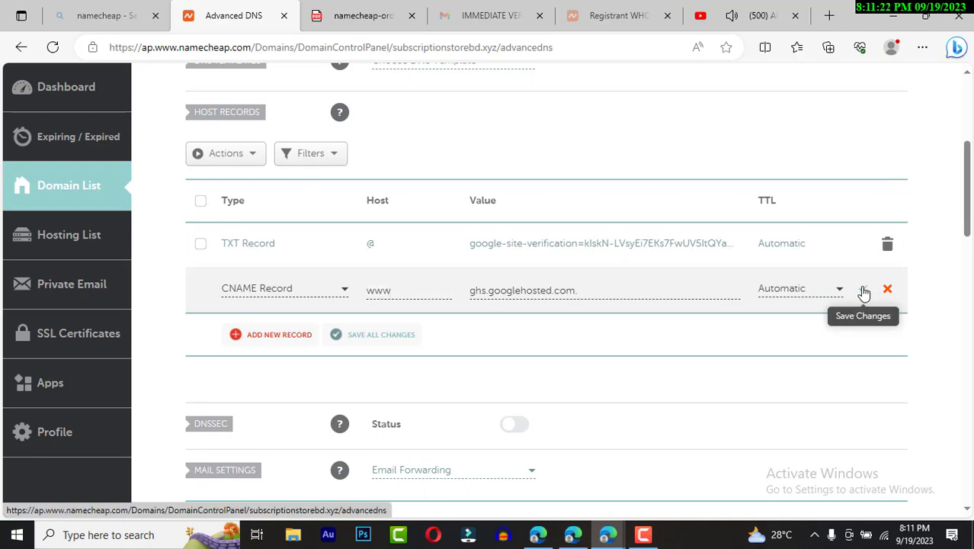
pyautogui.click(863, 291)
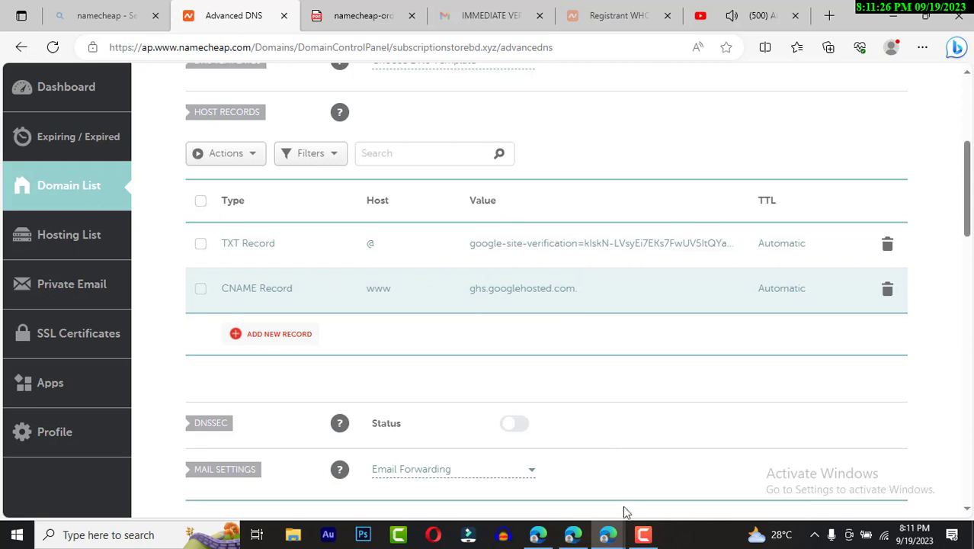
# Return to Google Sites and complete the custom domain setup for the third-party registrar.
pyautogui.moveTo(624, 528)
pyautogui.click(669, 472)
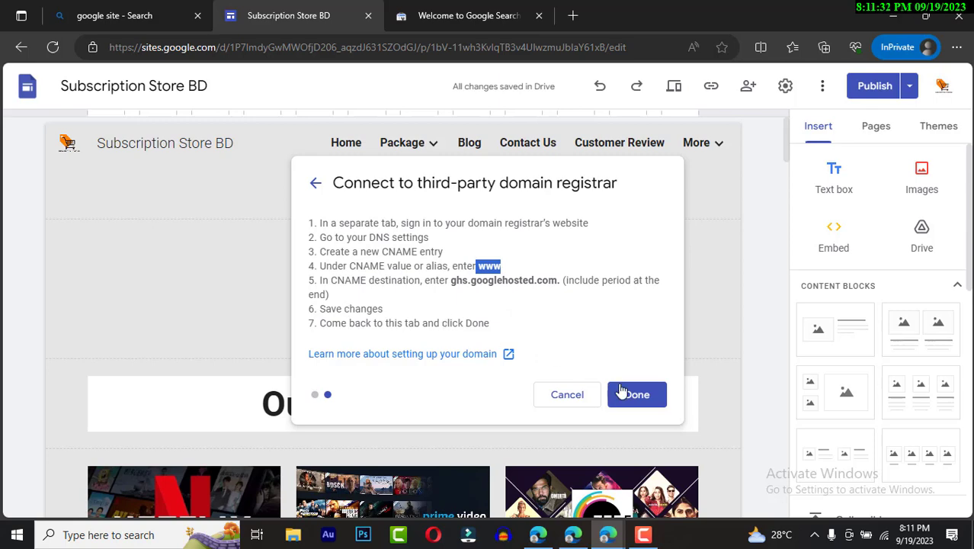
pyautogui.click(641, 396)
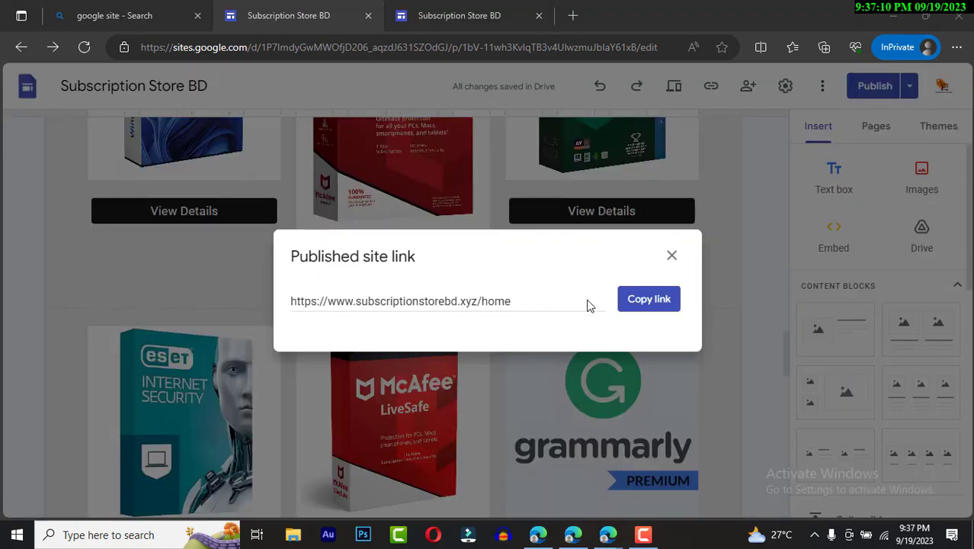
pyautogui.click(649, 299)
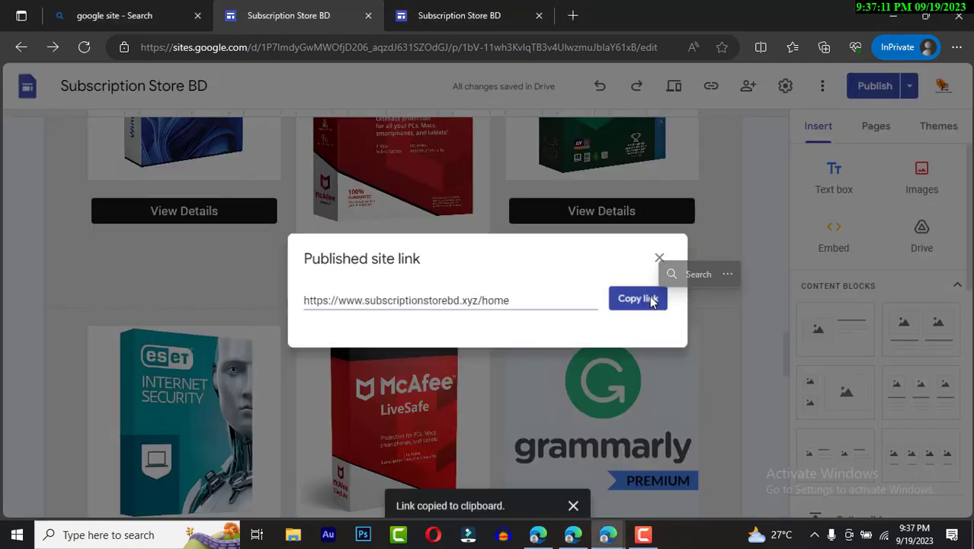
pyautogui.click(573, 16)
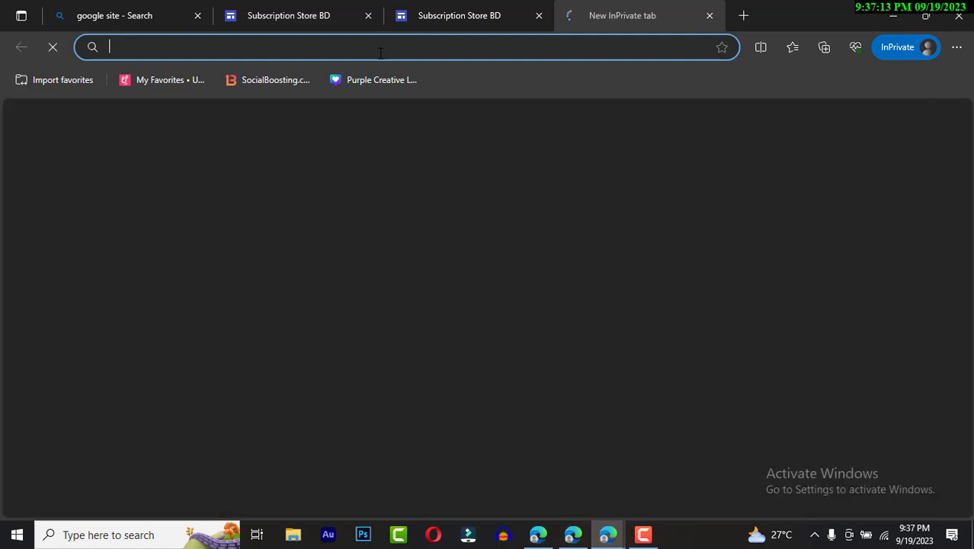
pyautogui.hotkey('ctrl', 'v')
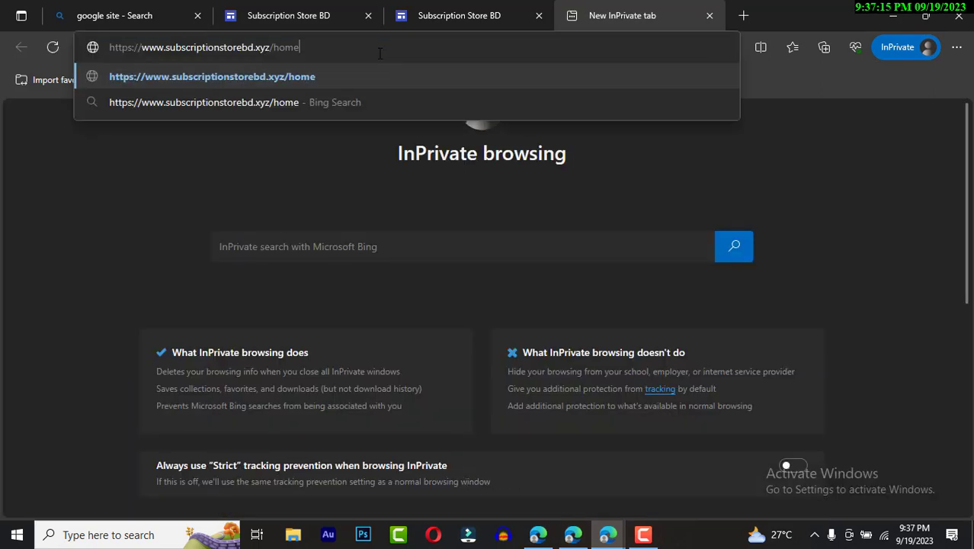
pyautogui.press('Return')
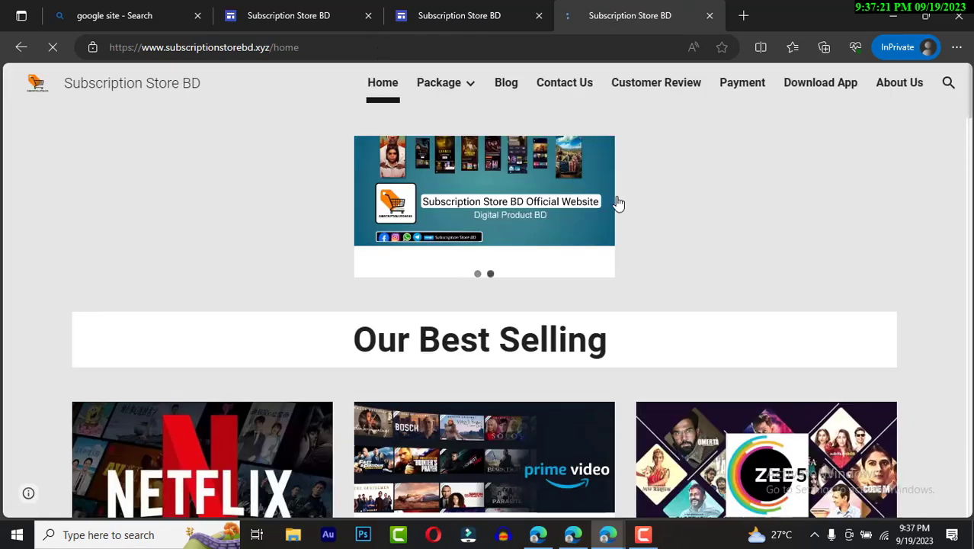
pyautogui.scroll(-6, 668, 276)
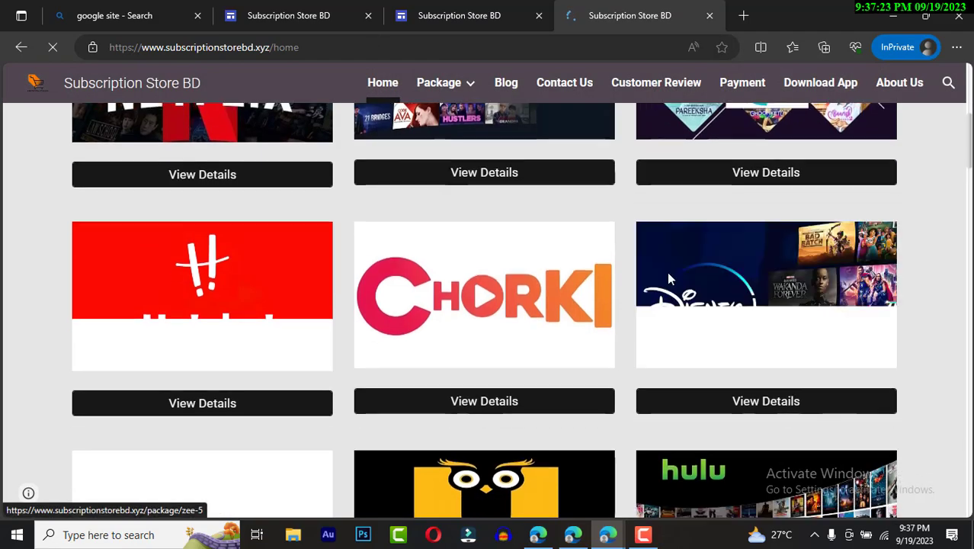
pyautogui.click(309, 47)
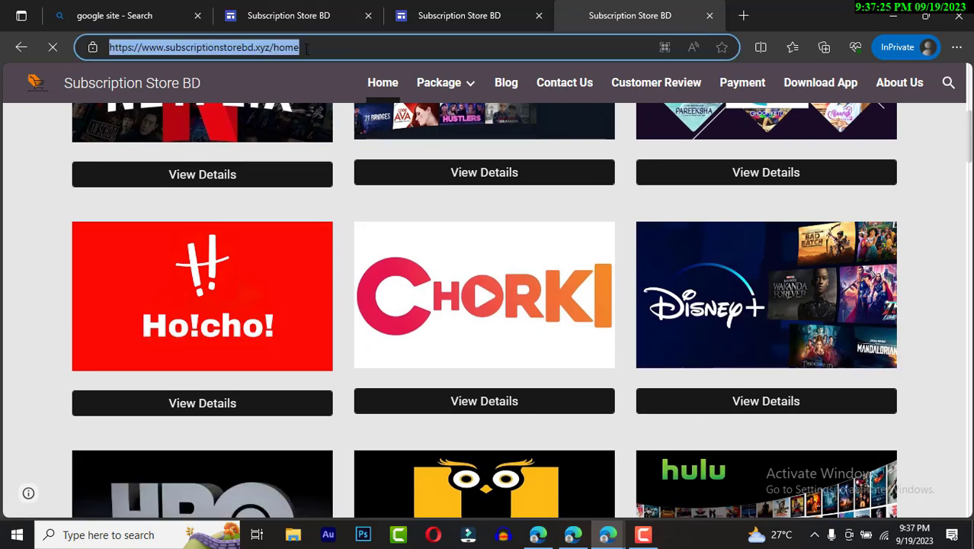
pyautogui.click(309, 48)
pyautogui.press('BackSpace')
pyautogui.press('BackSpace')
pyautogui.press('BackSpace')
pyautogui.press('BackSpace')
pyautogui.press('BackSpace')
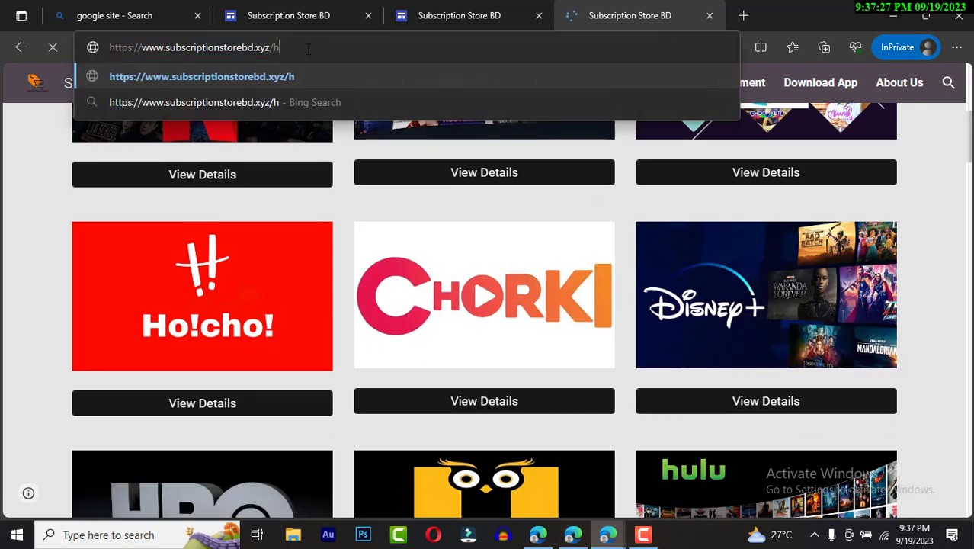
pyautogui.press('Return')
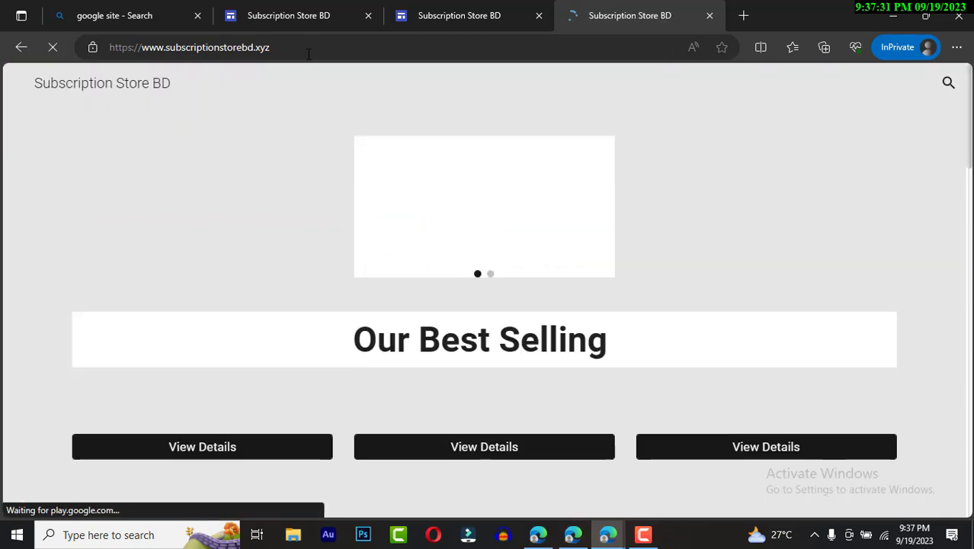
pyautogui.scroll(-5, 400, 187)
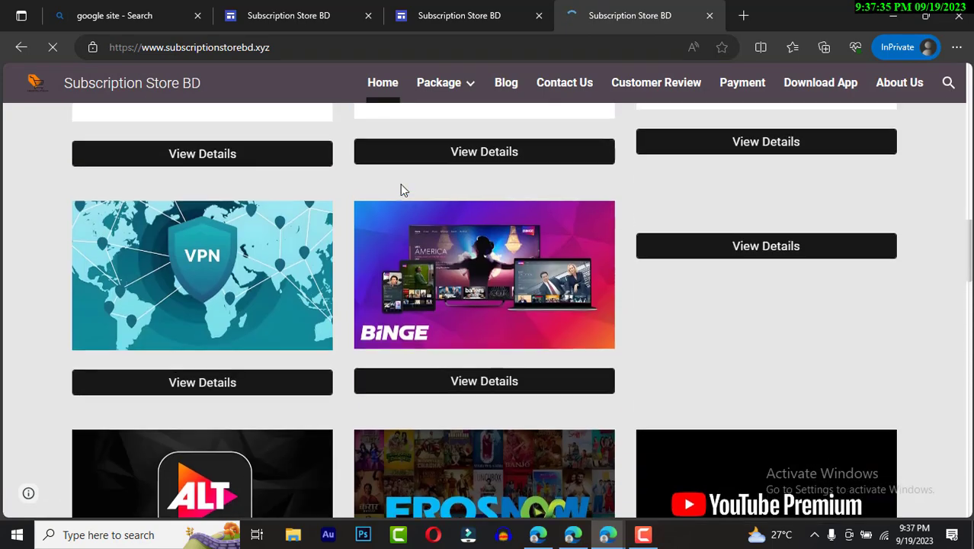
pyautogui.scroll(5, 400, 187)
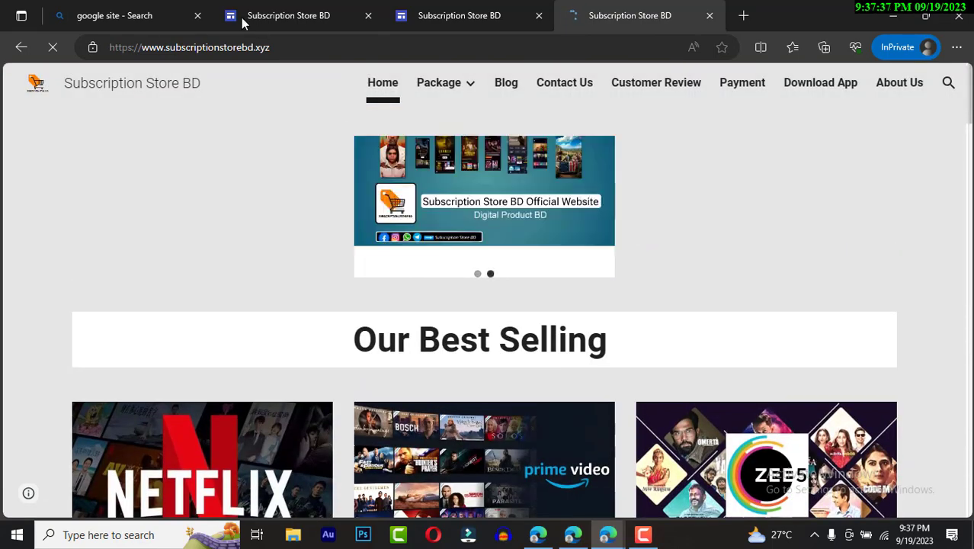
pyautogui.rightClick(785, 164)
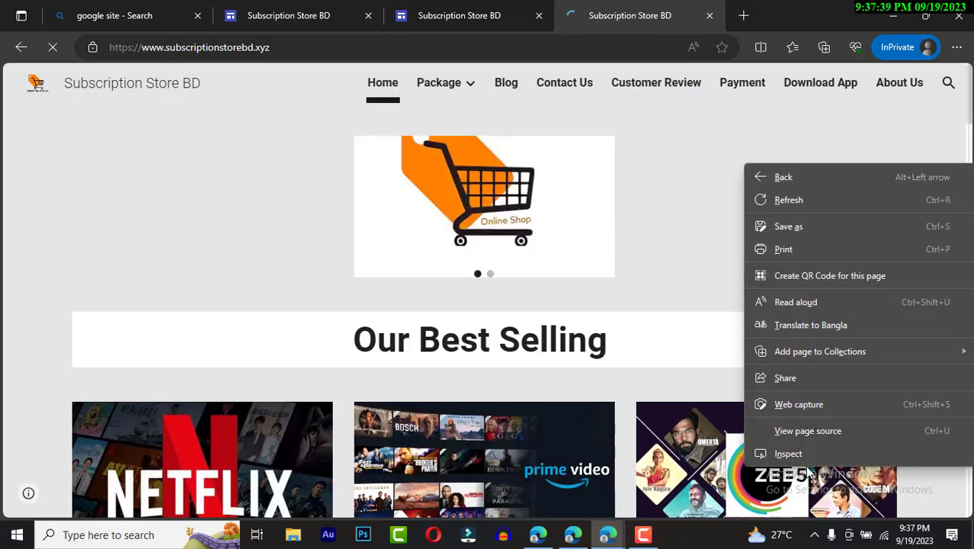
pyautogui.click(810, 466)
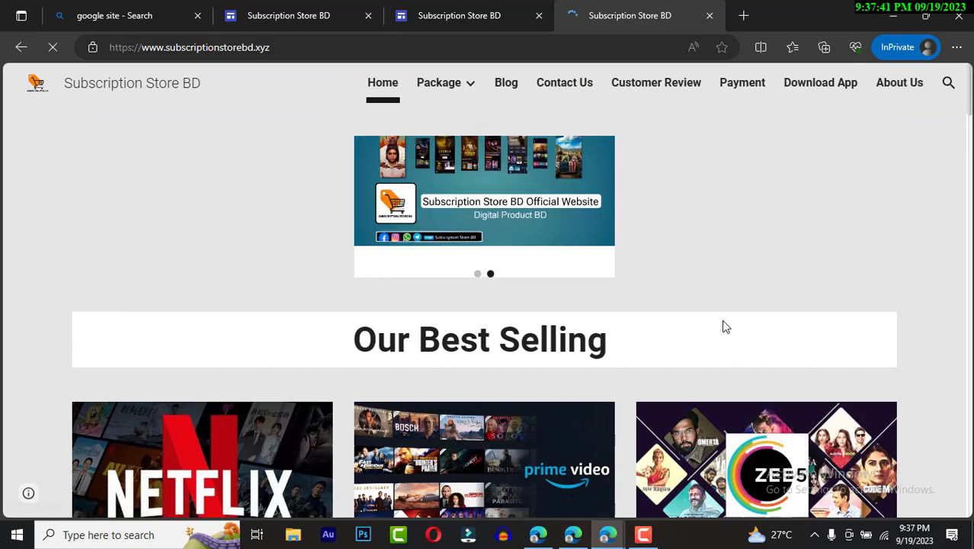